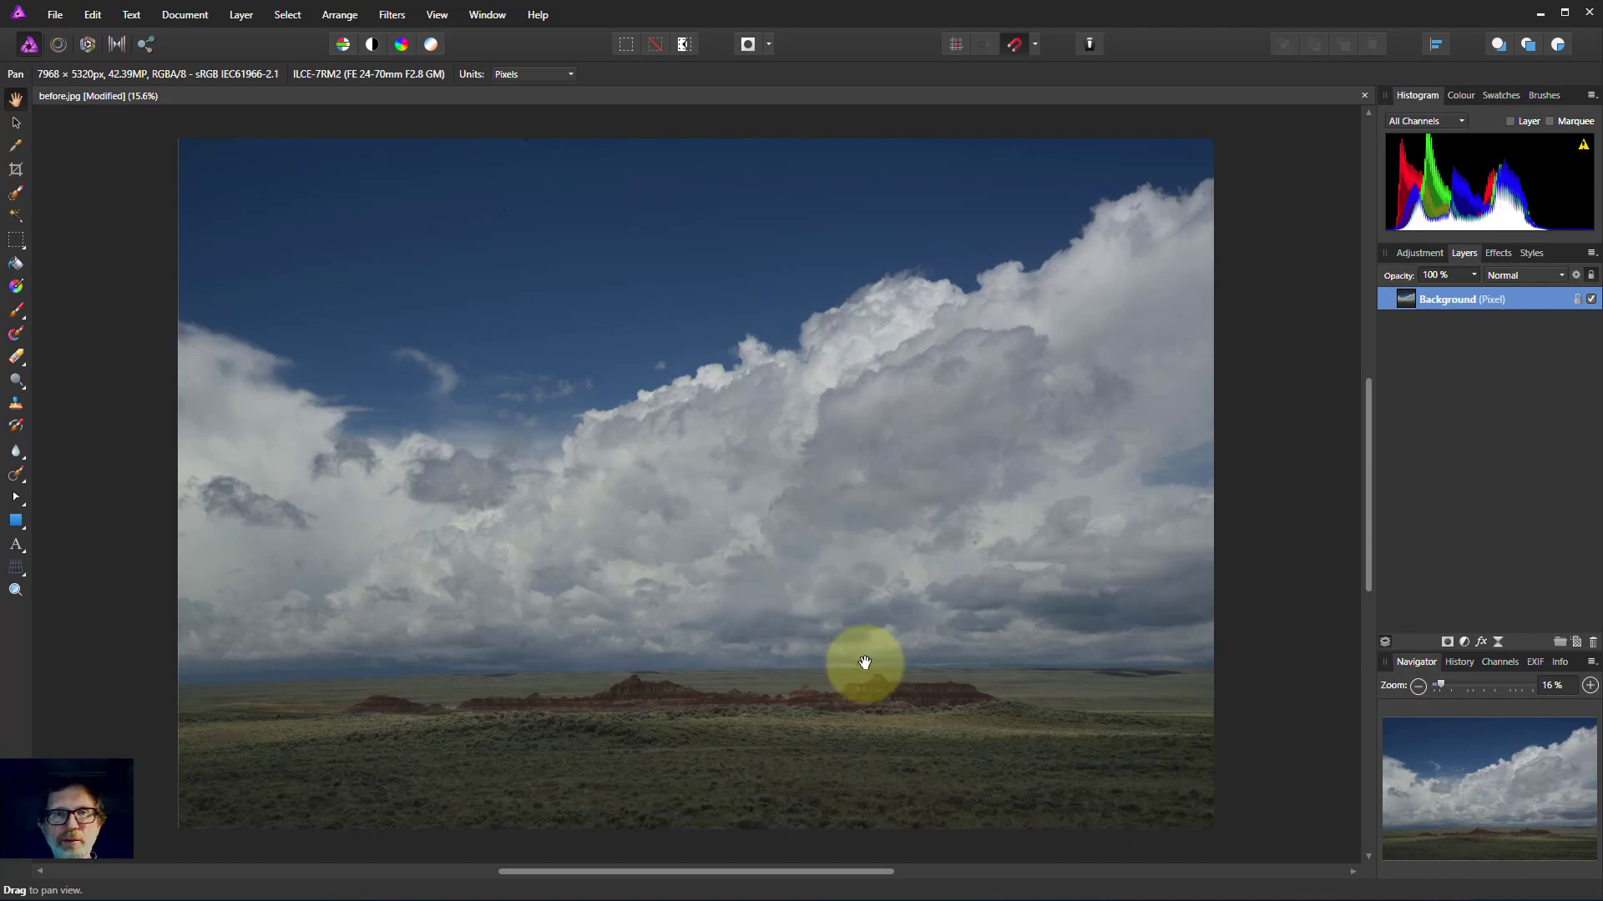
Step: Add a Curves adjustment layer to the Background photo and move its settings beside the photo
left_click(1068, 633)
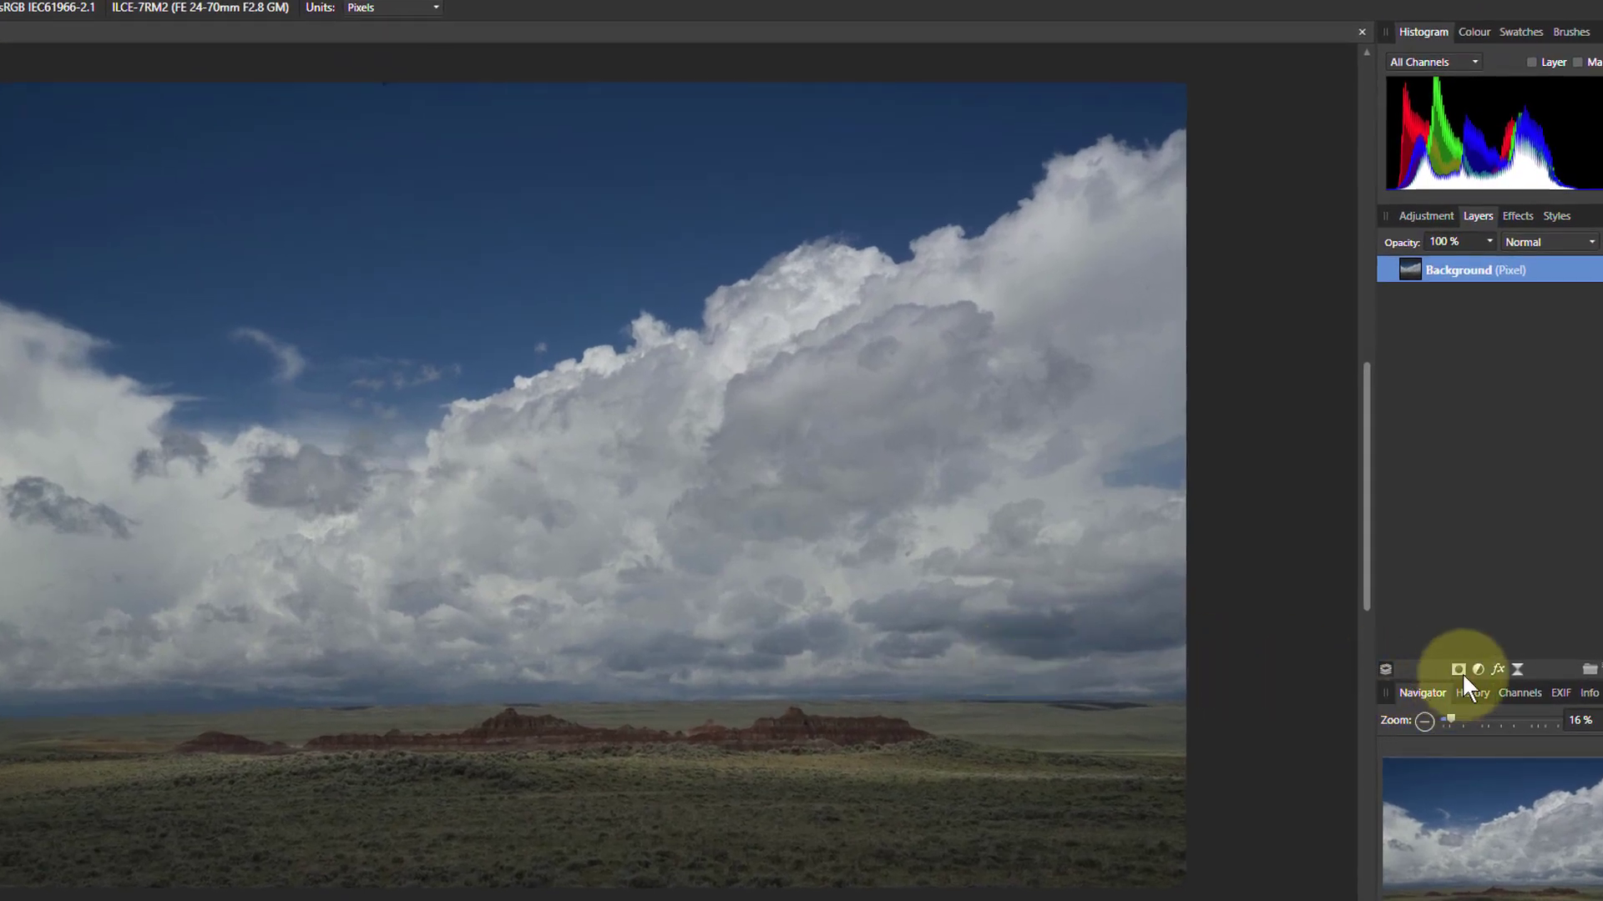
left_click(1478, 669)
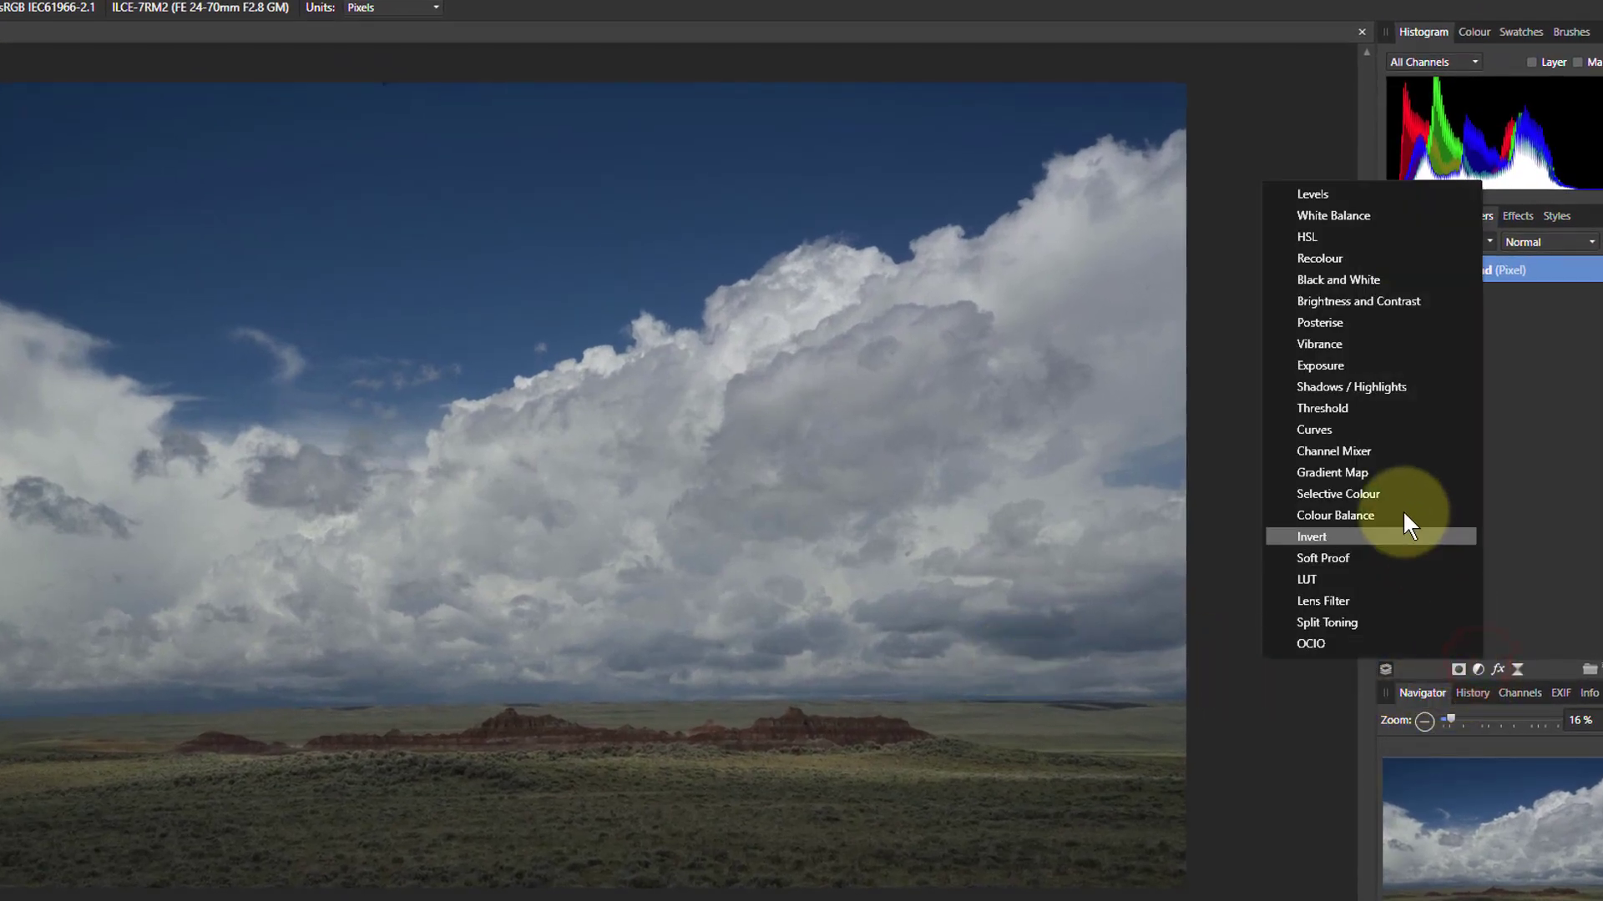
left_click(1327, 424)
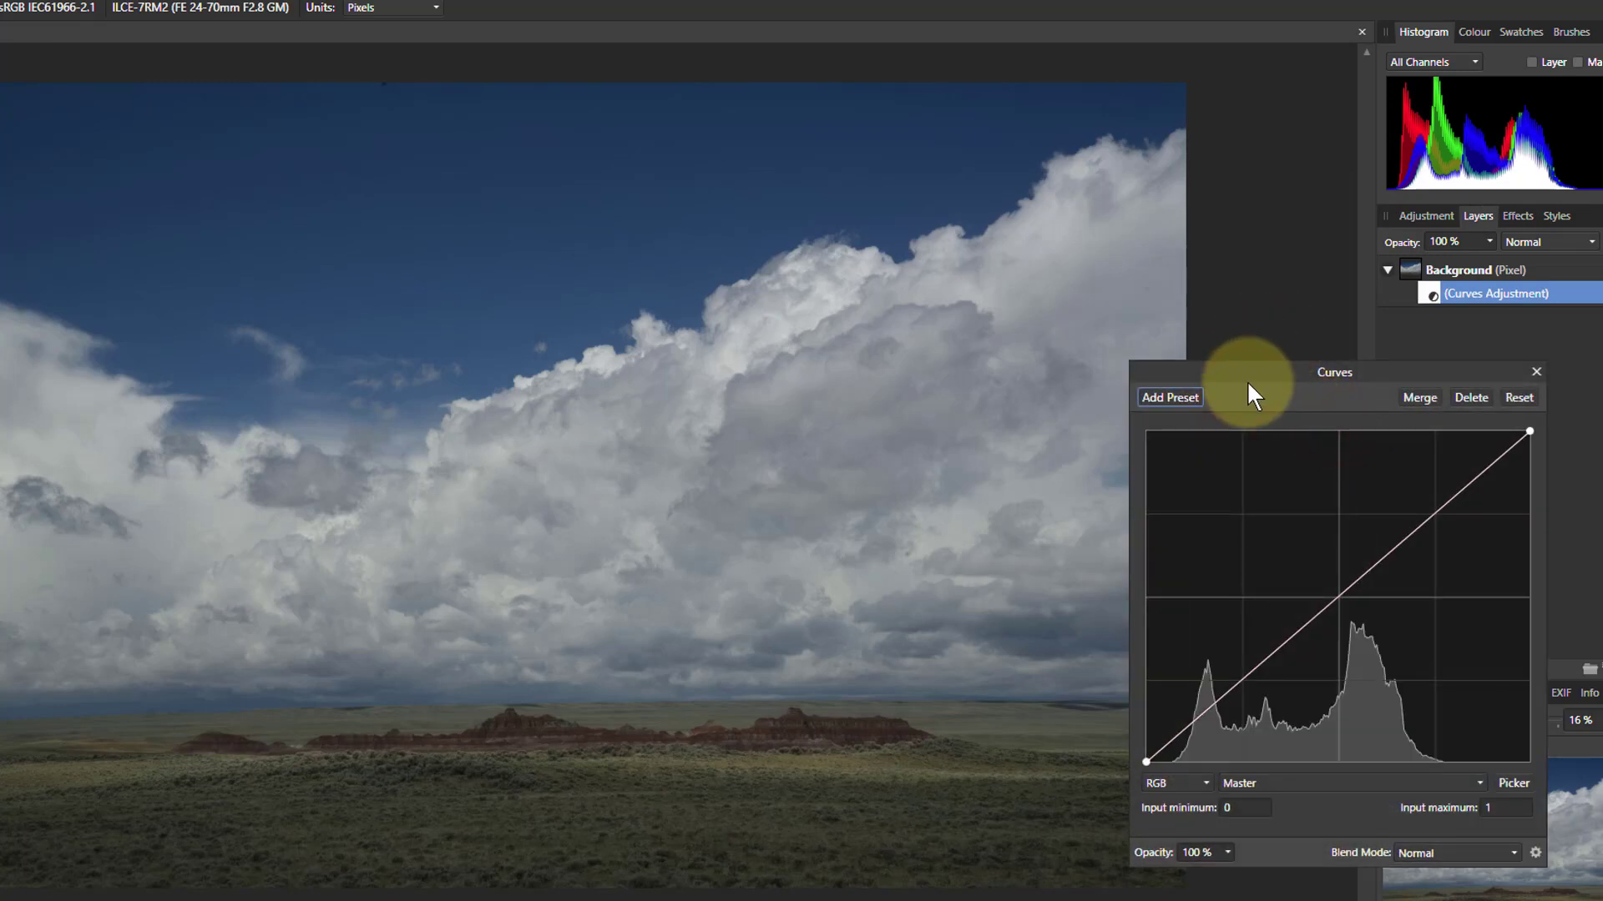
left_click_drag(1274, 384, 1327, 346)
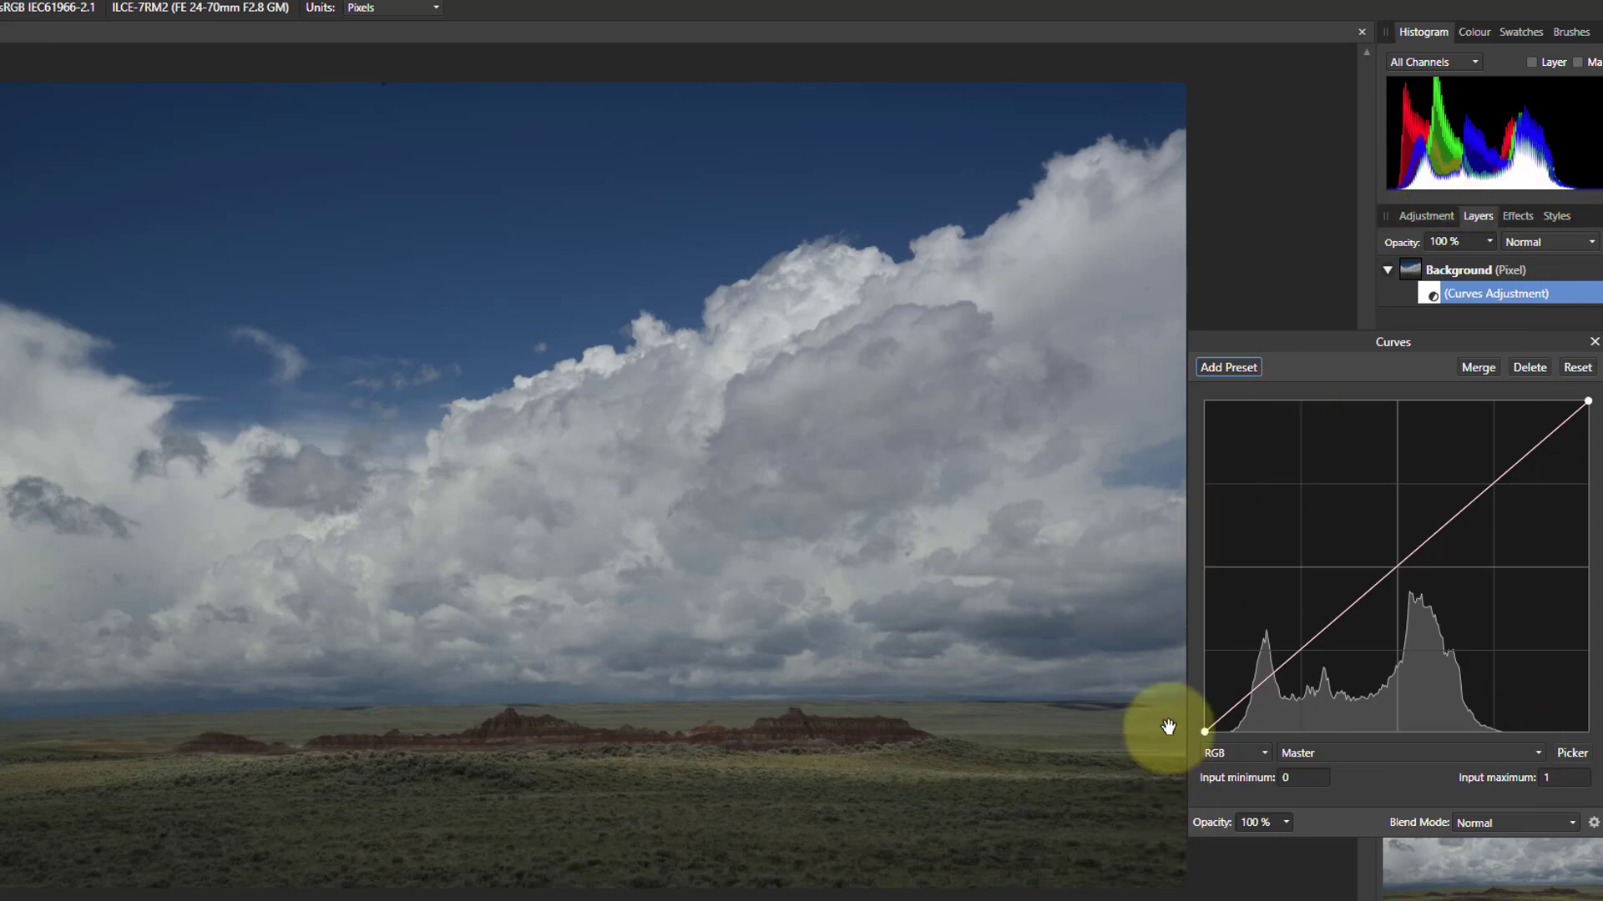
Step: Move the curve's black point right along the baseline to darken the shadows and prairie
left_click(1203, 732)
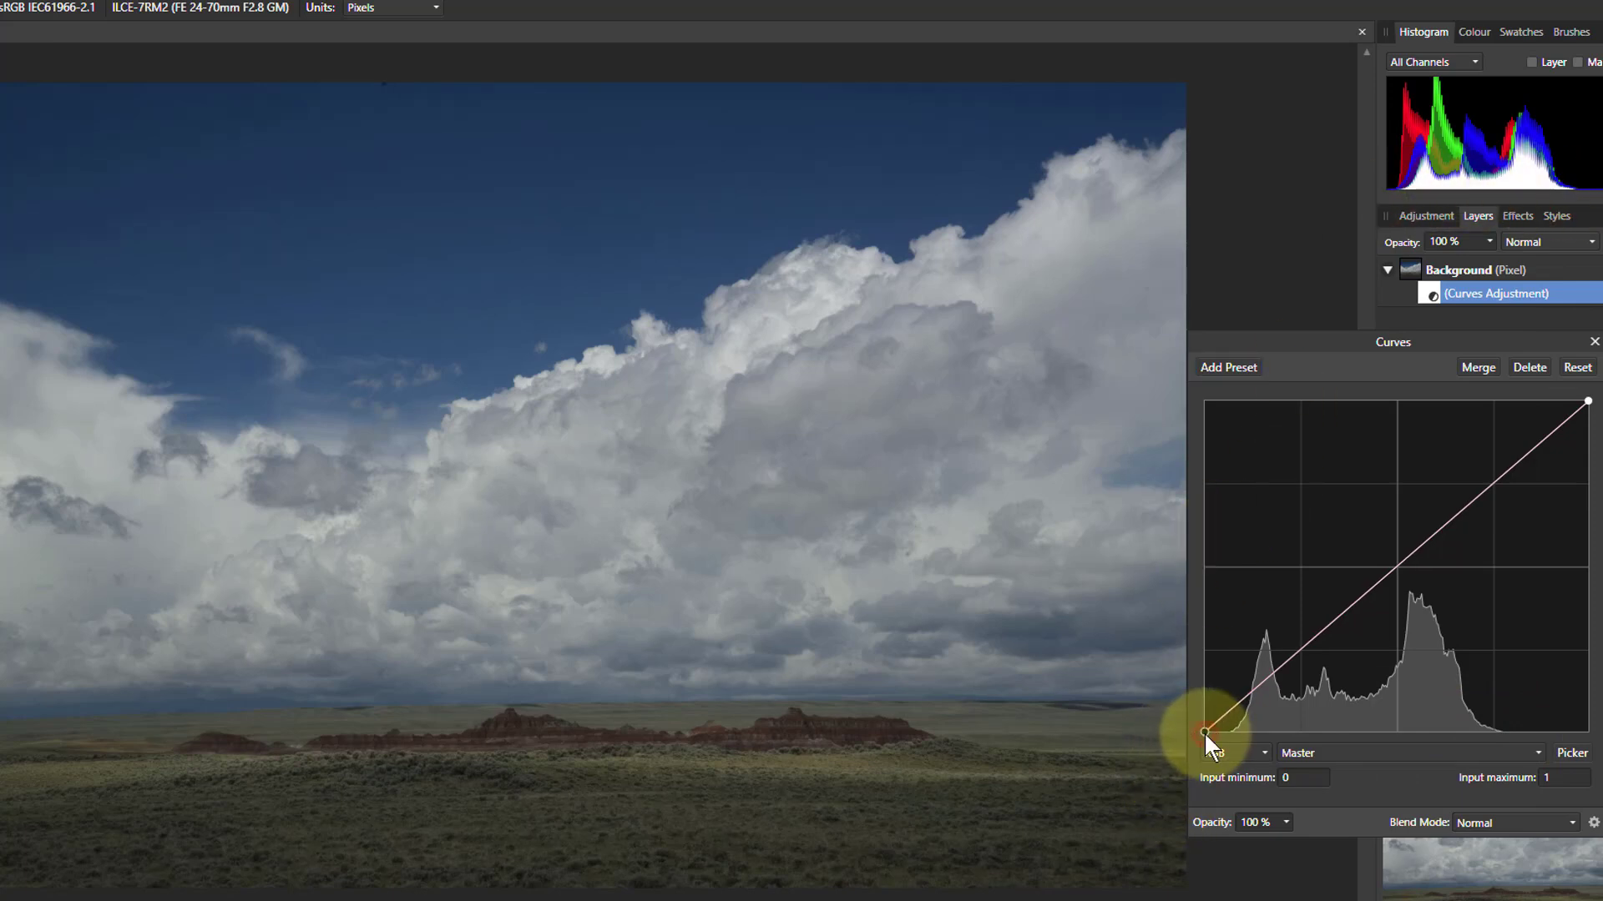
left_click_drag(1204, 733, 1234, 748)
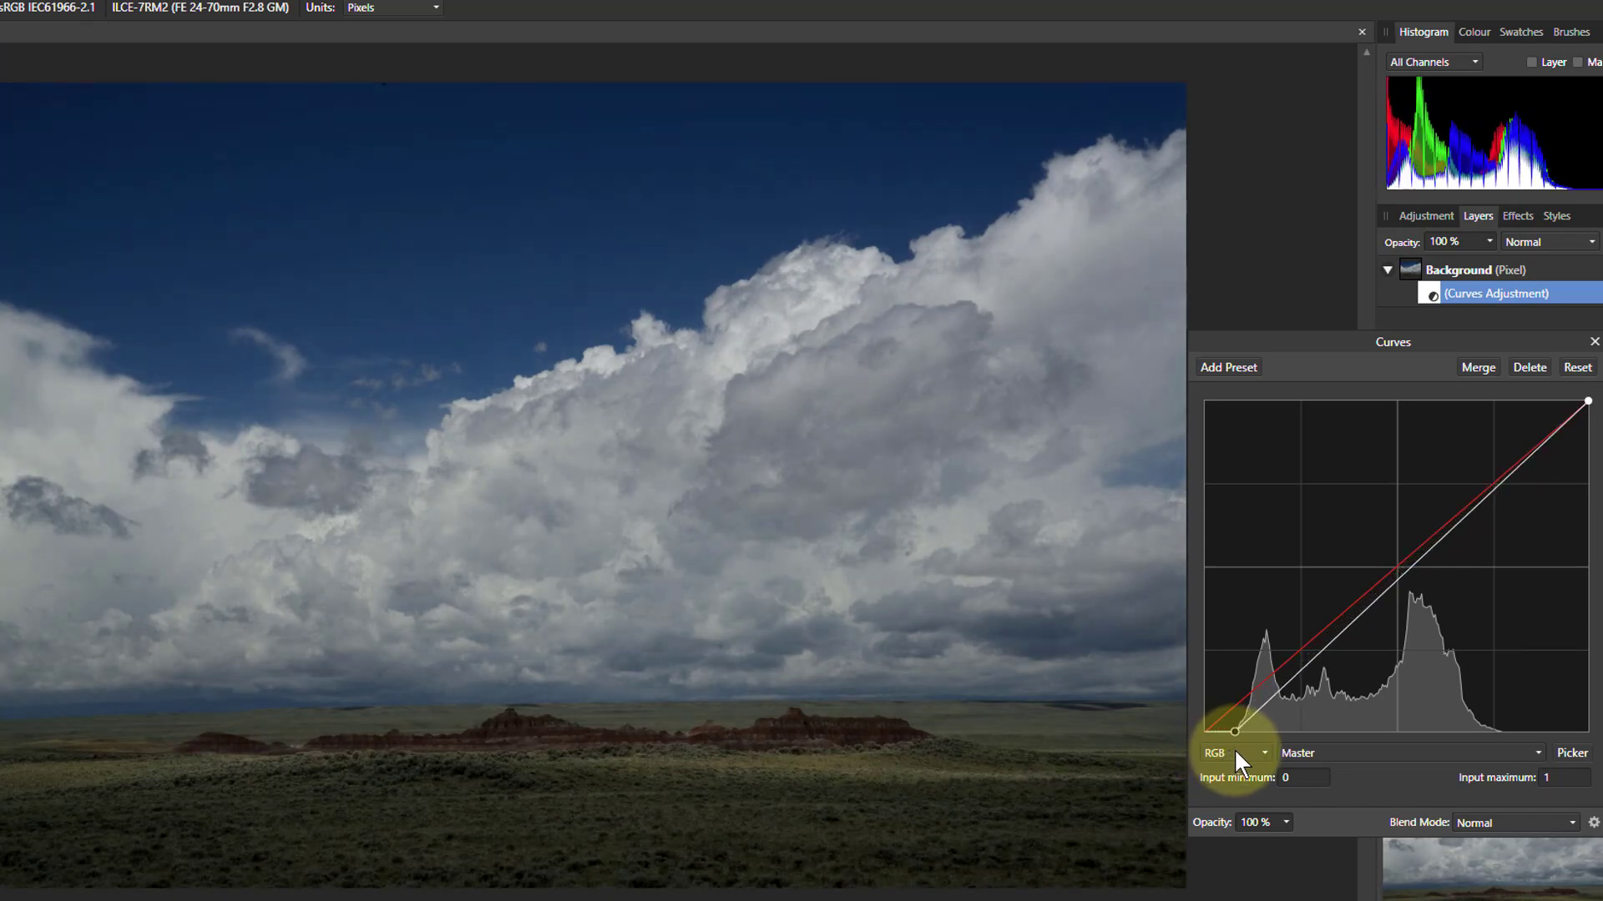
mouse_move(1233, 747)
left_mouse_down()
mouse_move(1159, 749)
mouse_move(1303, 759)
mouse_move(1261, 760)
left_mouse_up()
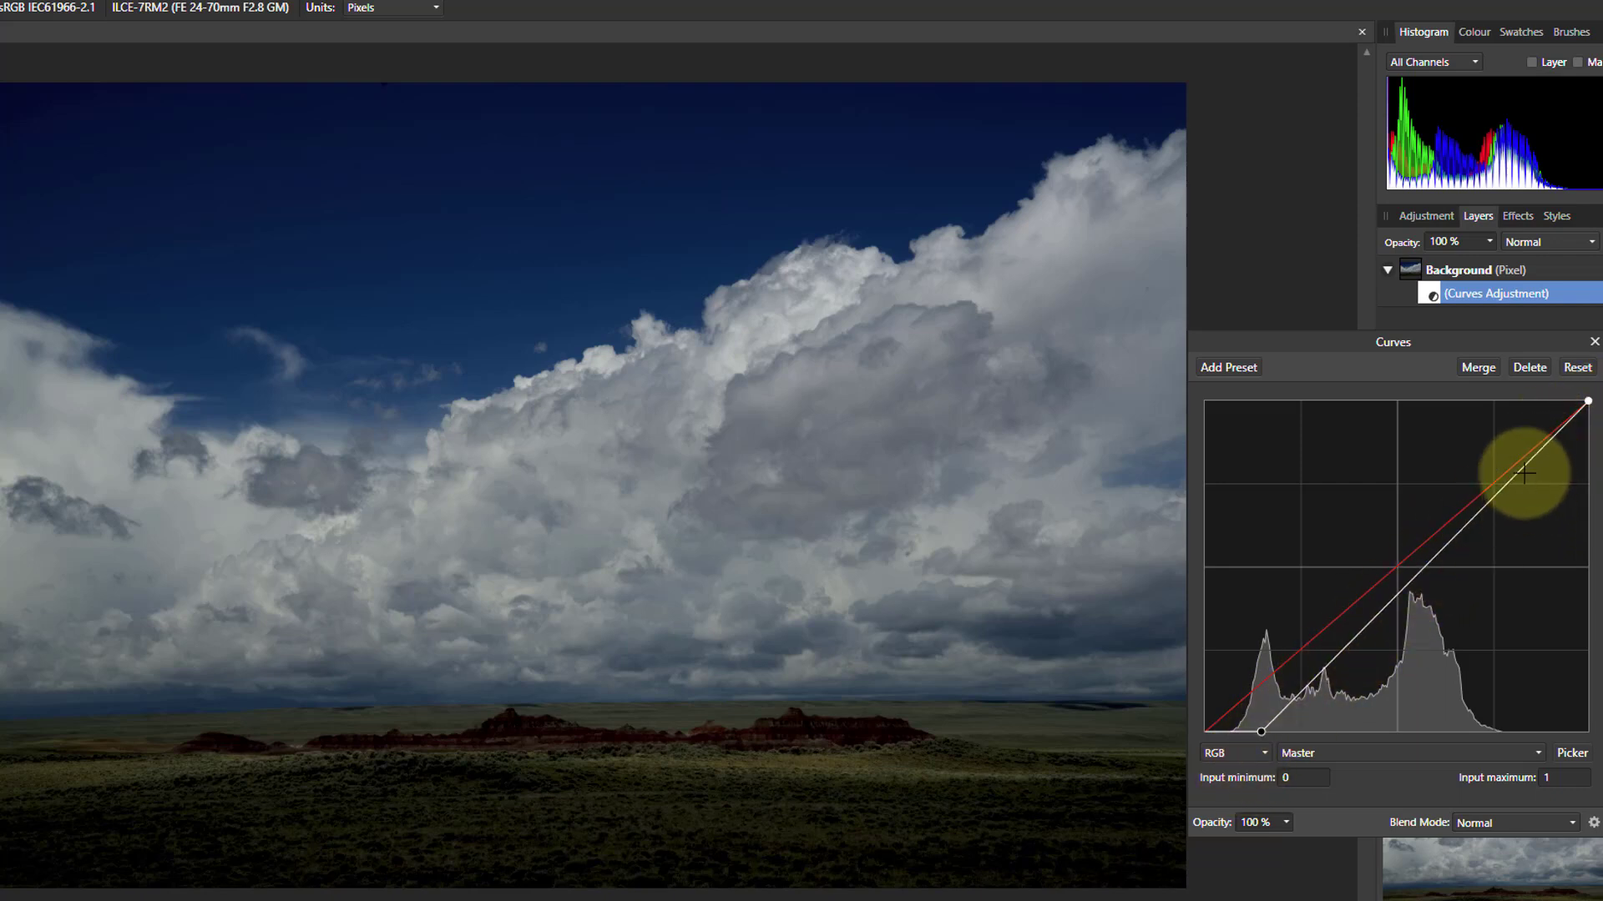
Step: Pull the white point inward to brighten the clouds, then bow the curve's low end downward
left_click_drag(1584, 401, 1532, 401)
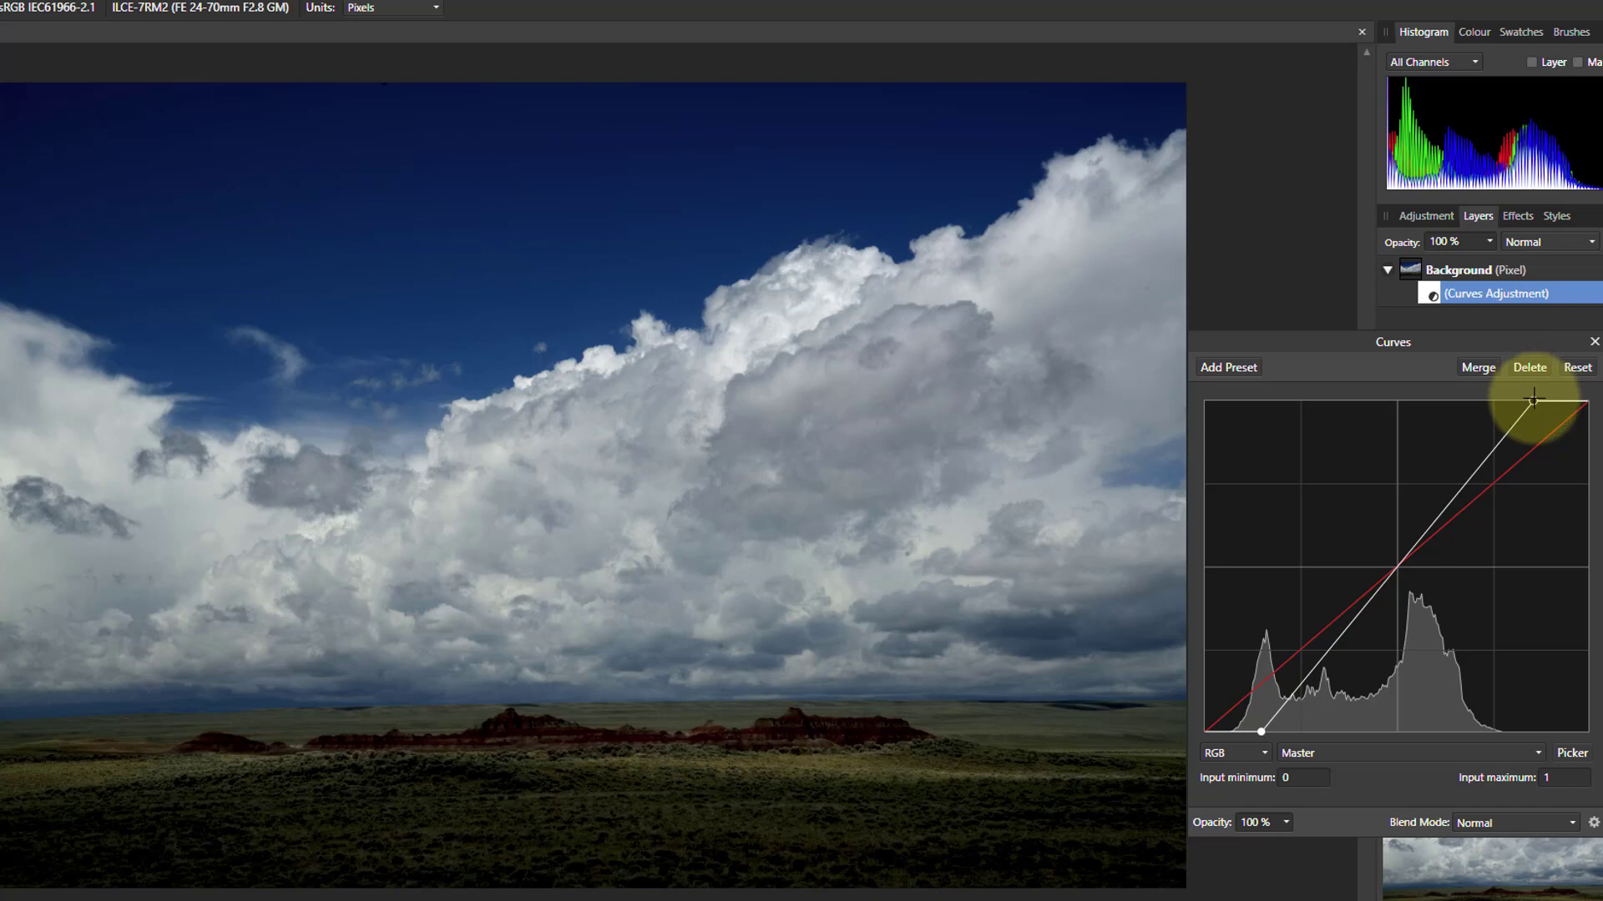
left_click_drag(1533, 401, 1507, 401)
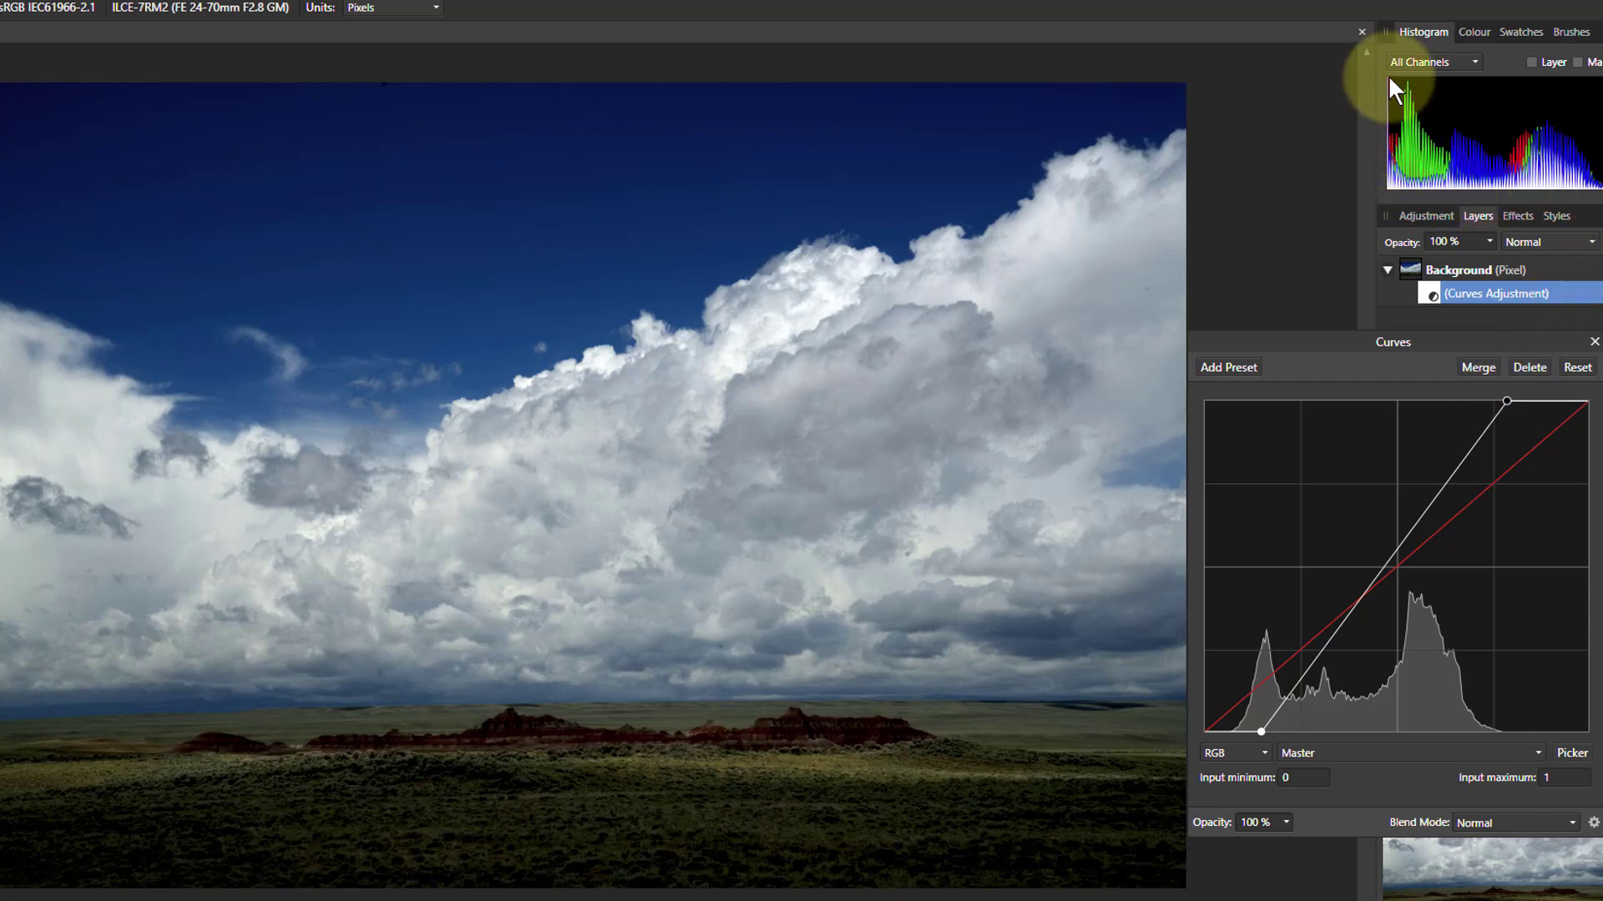
left_click(1260, 731)
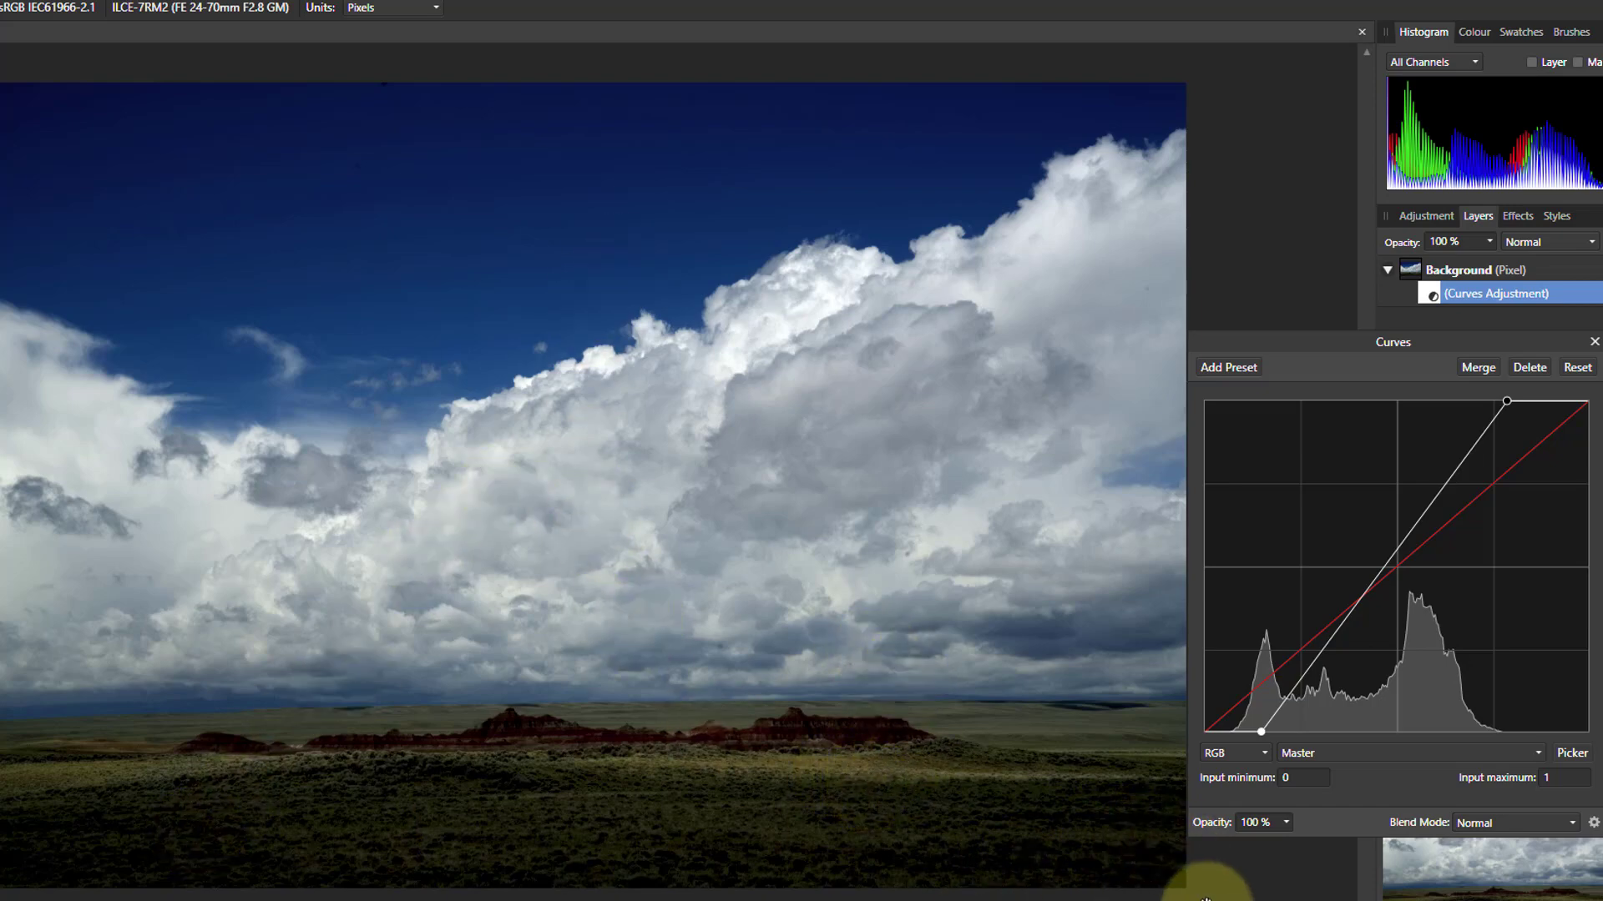
left_click_drag(1270, 716, 1264, 733)
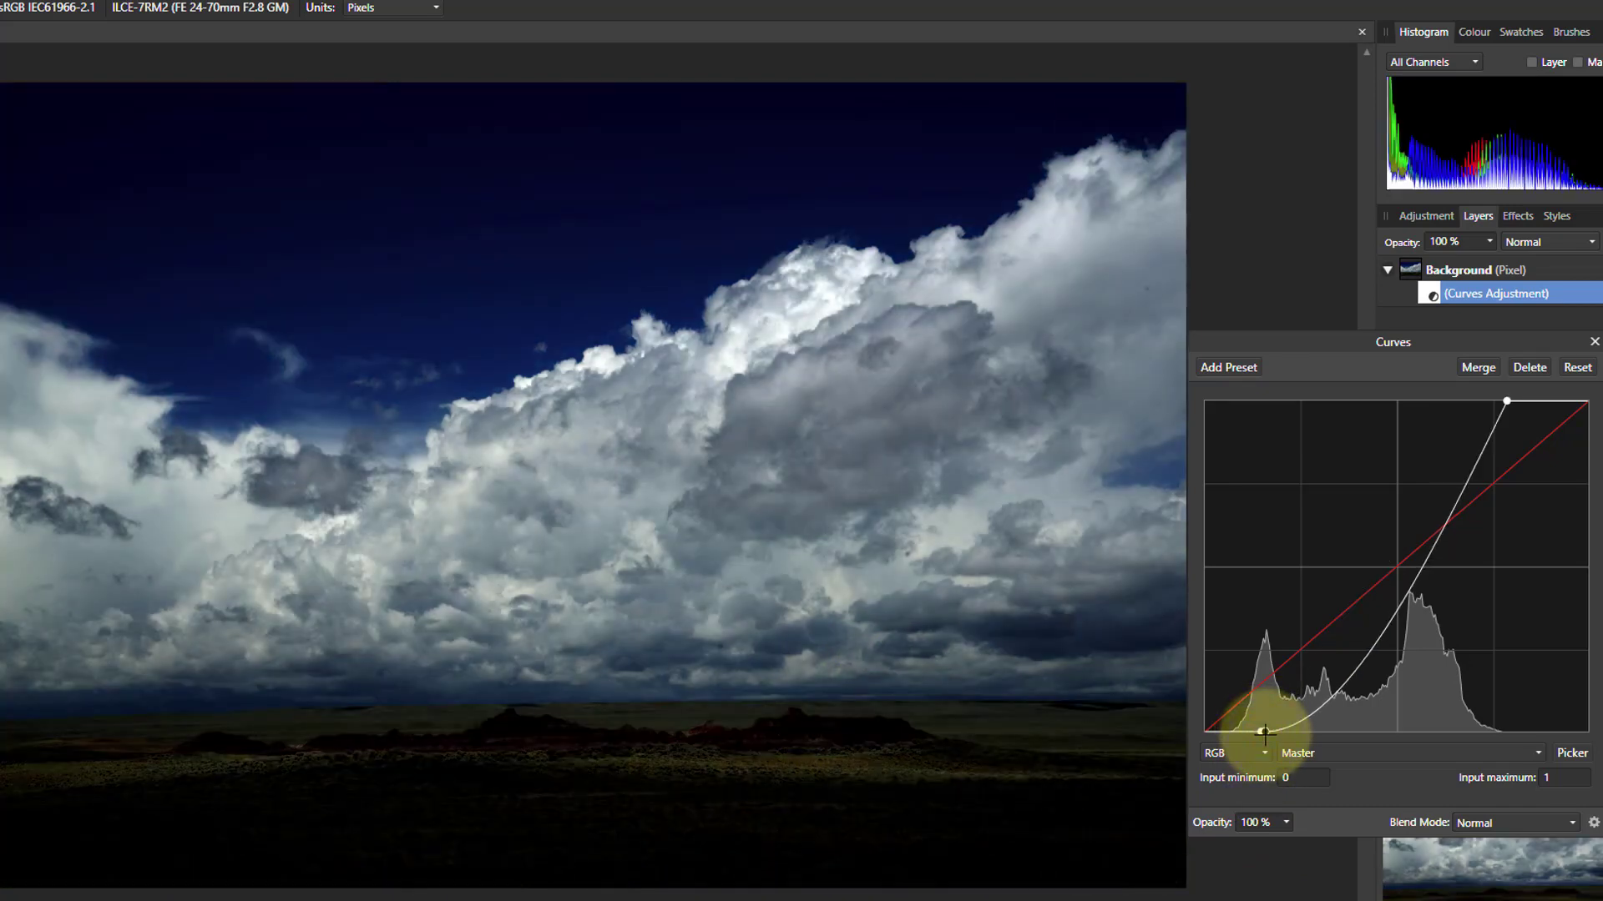
Step: Reset the curve, then move the white point inward and the black point in to deepen shadows
key("ctrl+z")
key("ctrl+z")
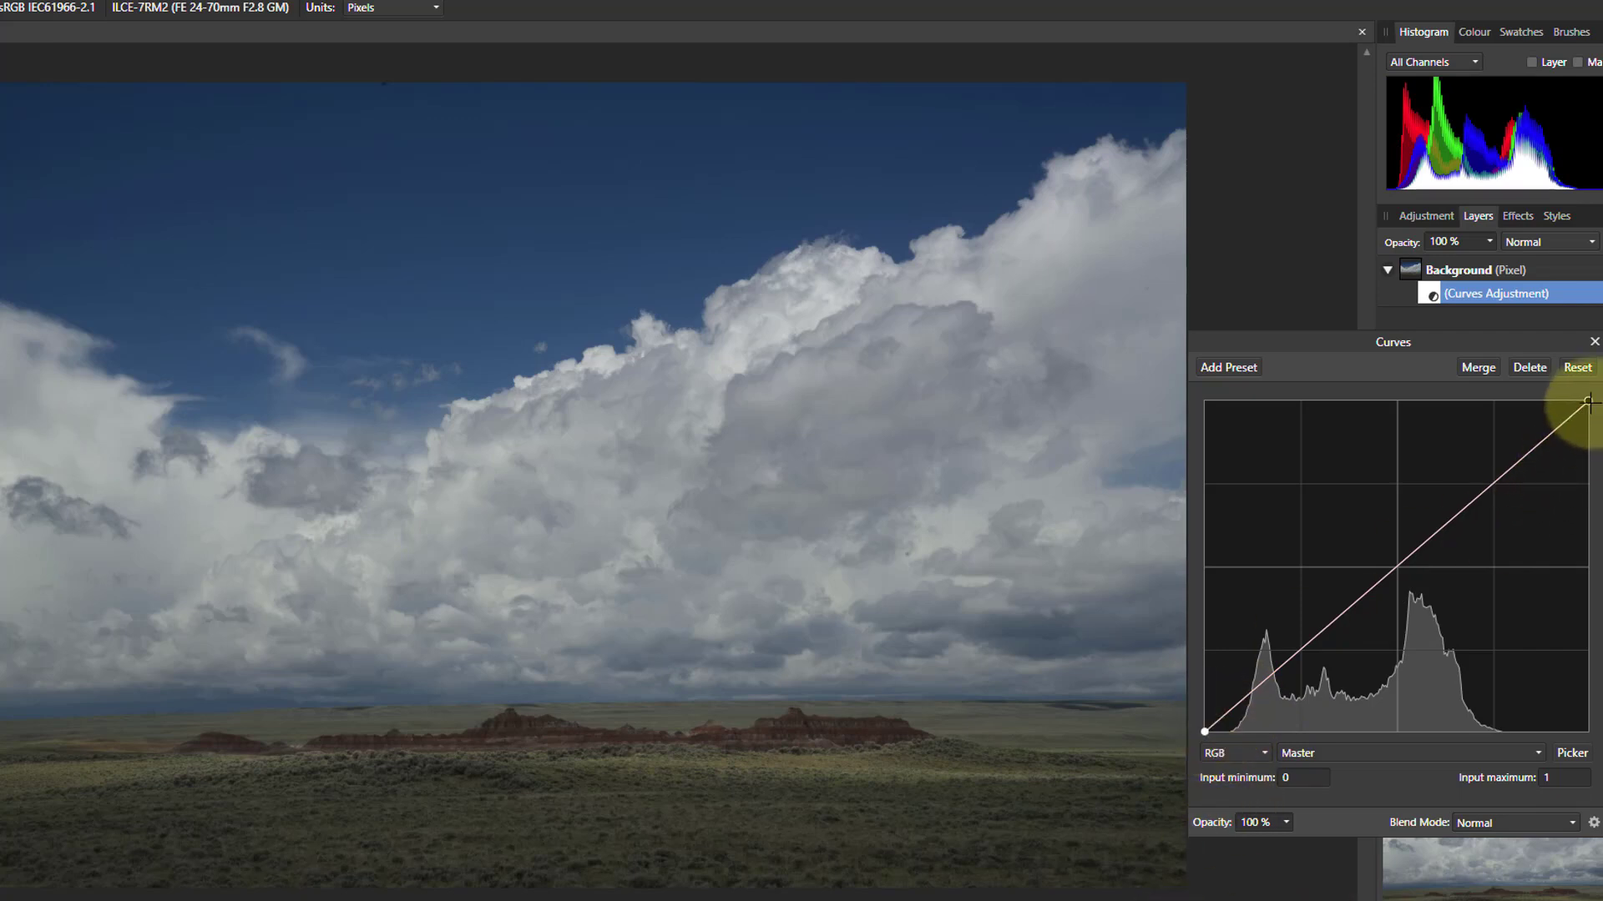
left_click_drag(1587, 401, 1519, 399)
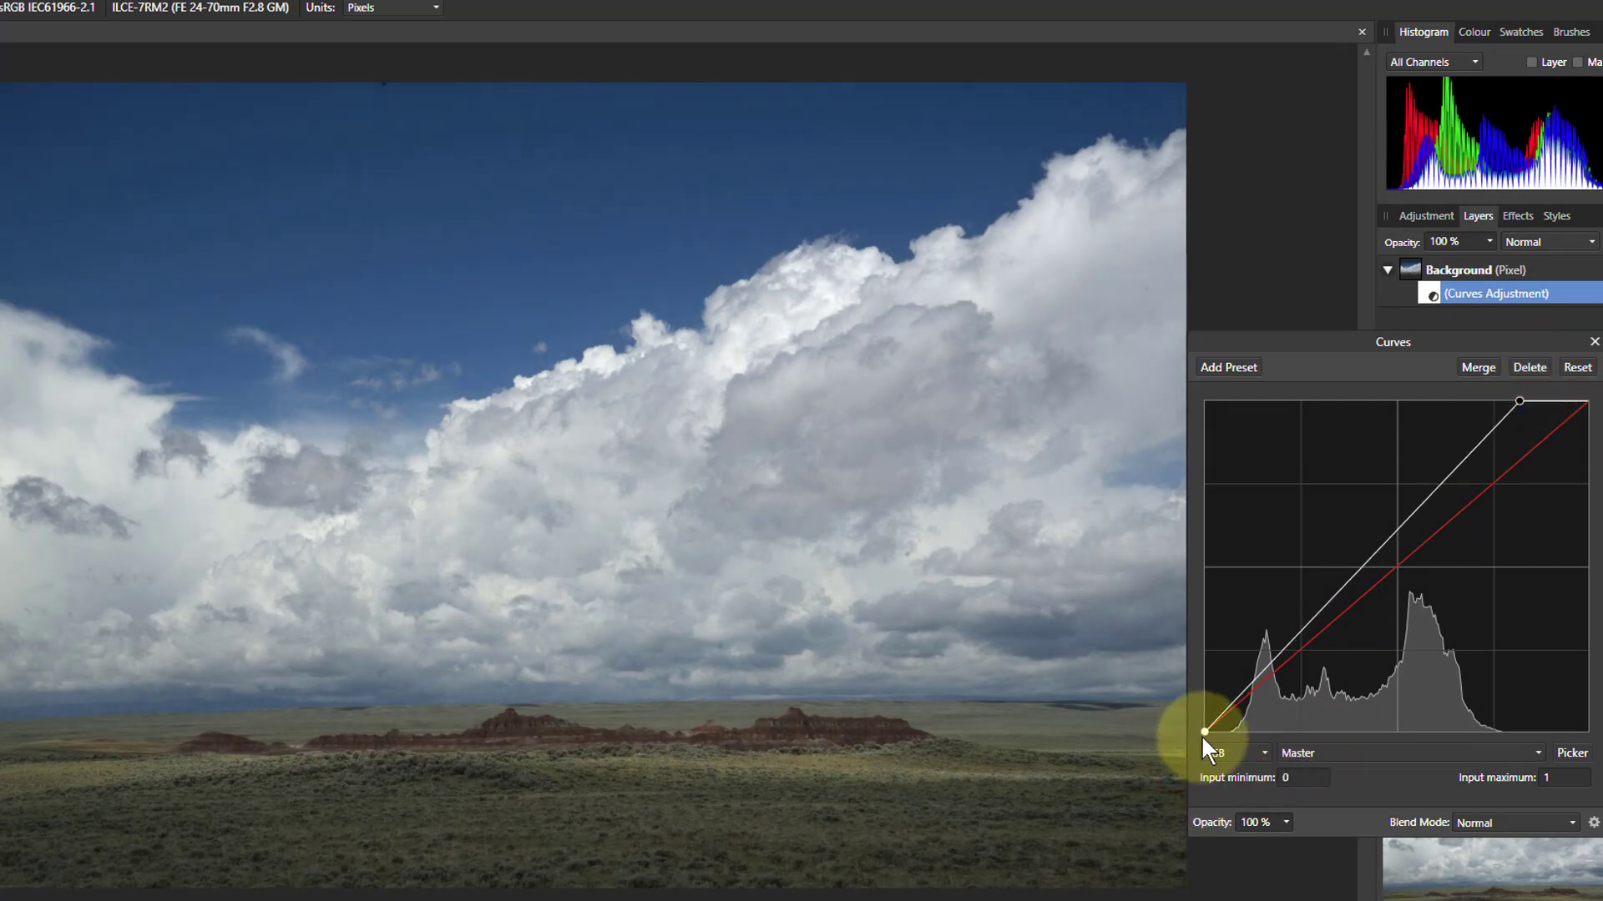
left_click_drag(1204, 732, 1225, 735)
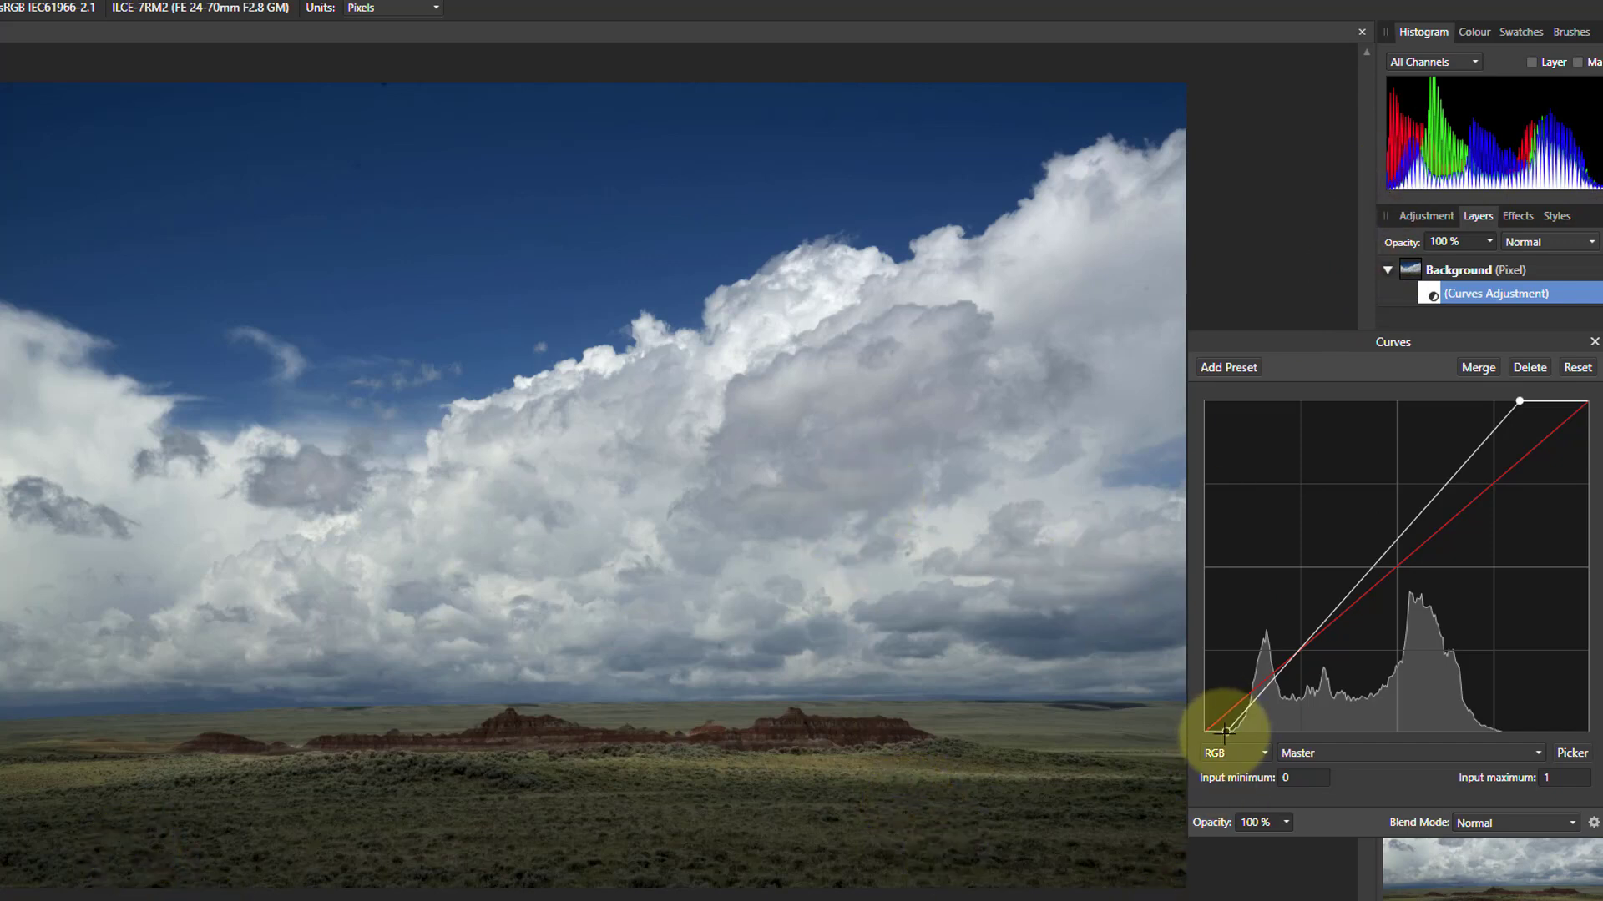
left_click_drag(1226, 731, 1243, 732)
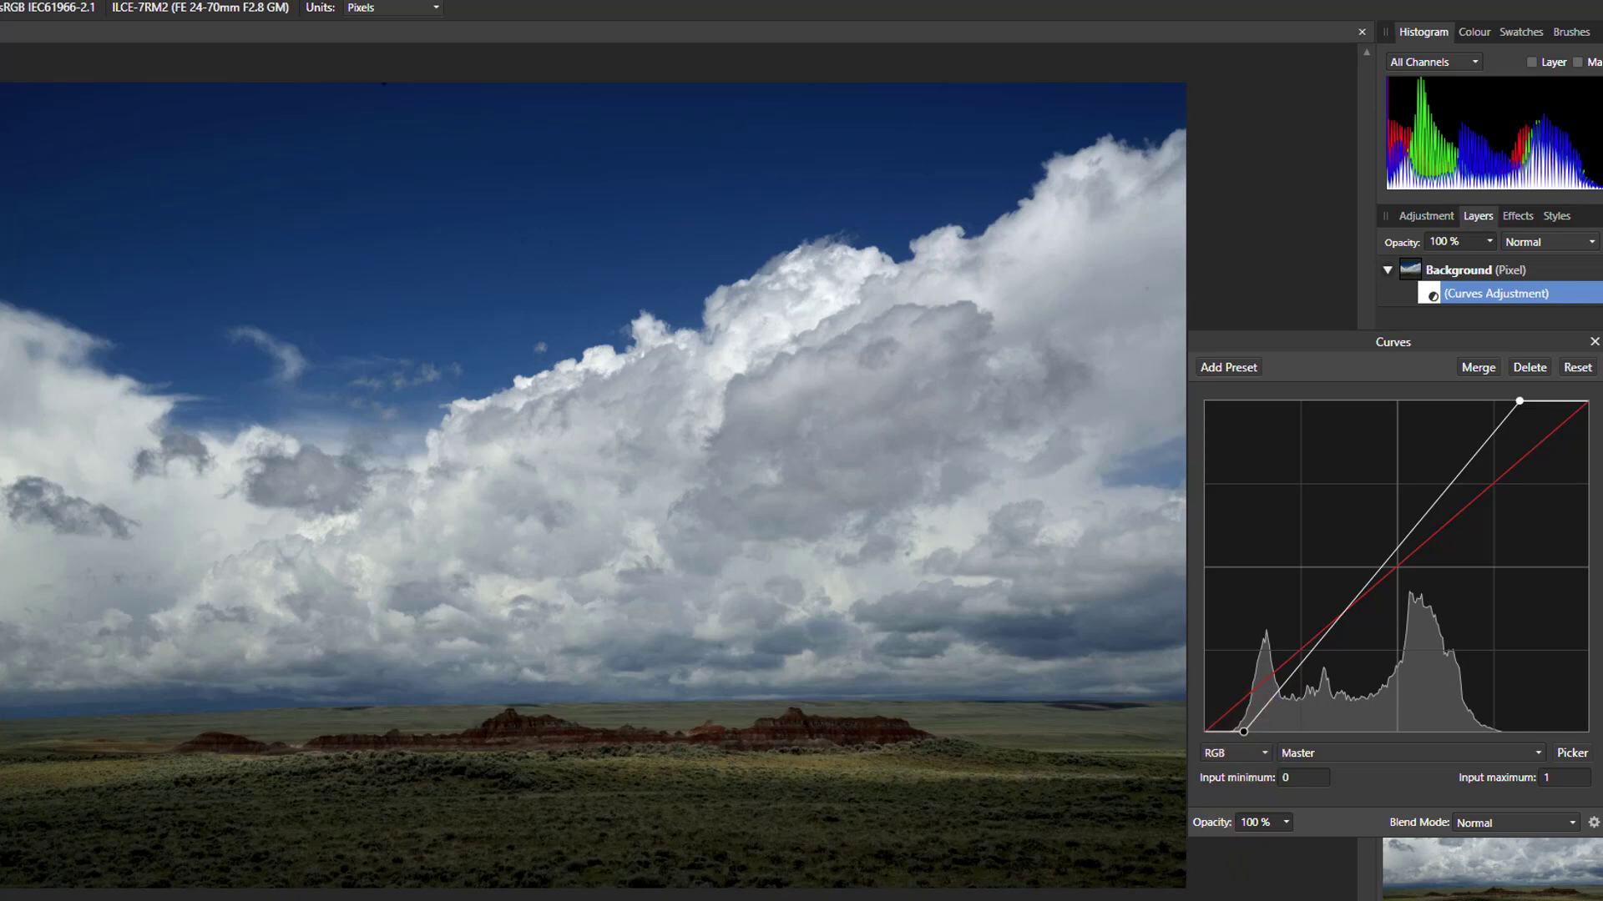
left_click_drag(1244, 733, 1248, 735)
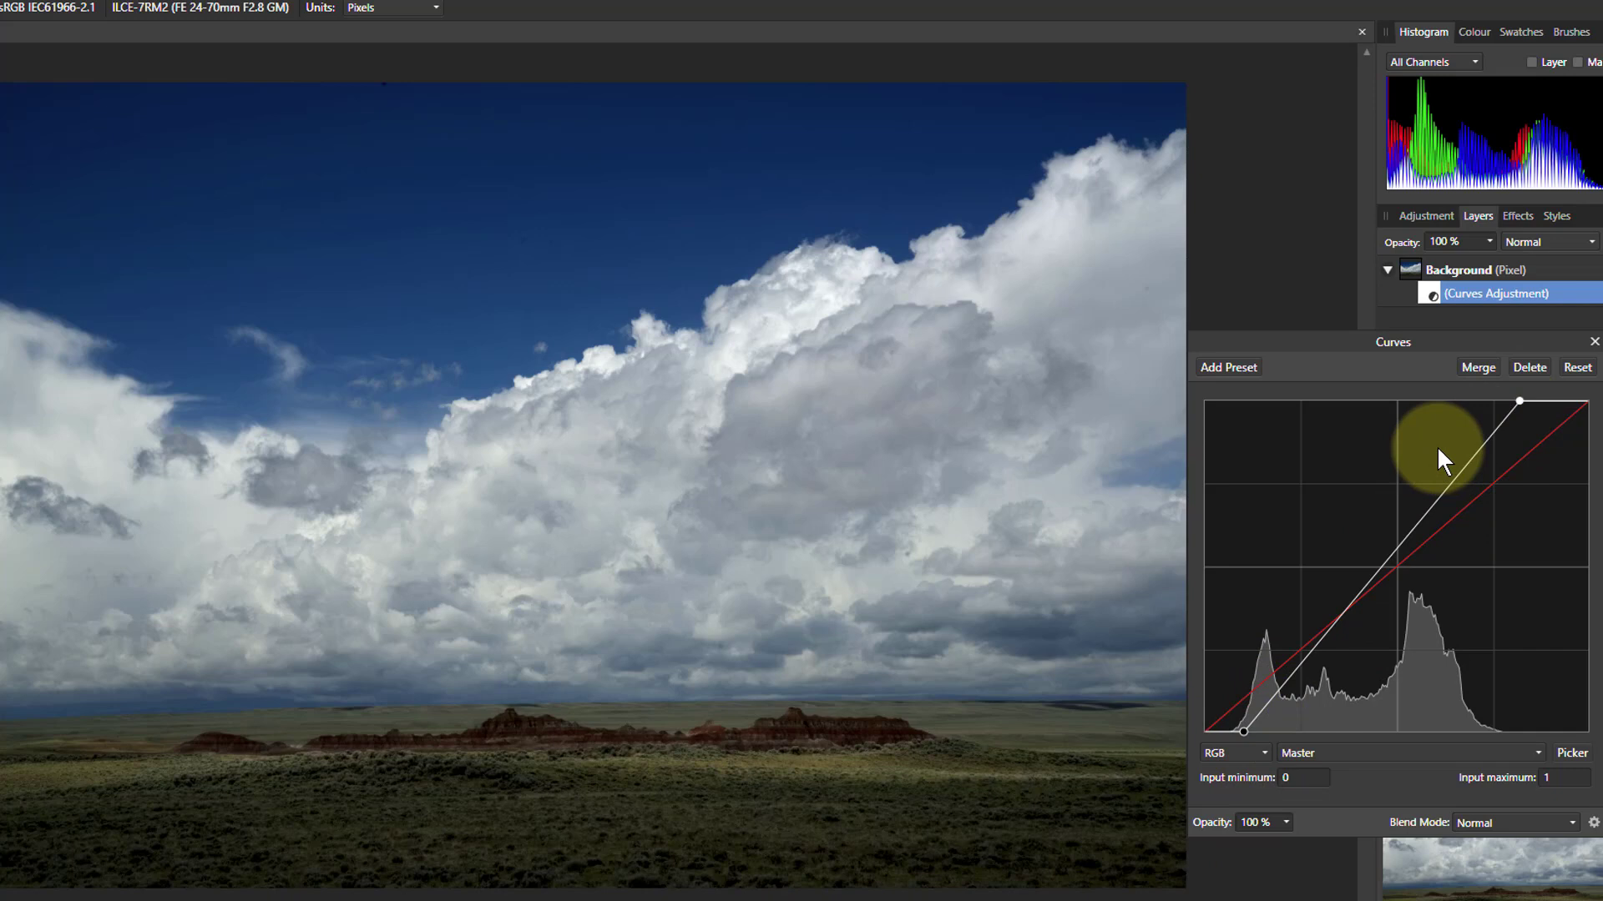
Step: Readjust the white point to steepen the curve for contrast and nudge the black point
left_click_drag(1523, 401, 1468, 389)
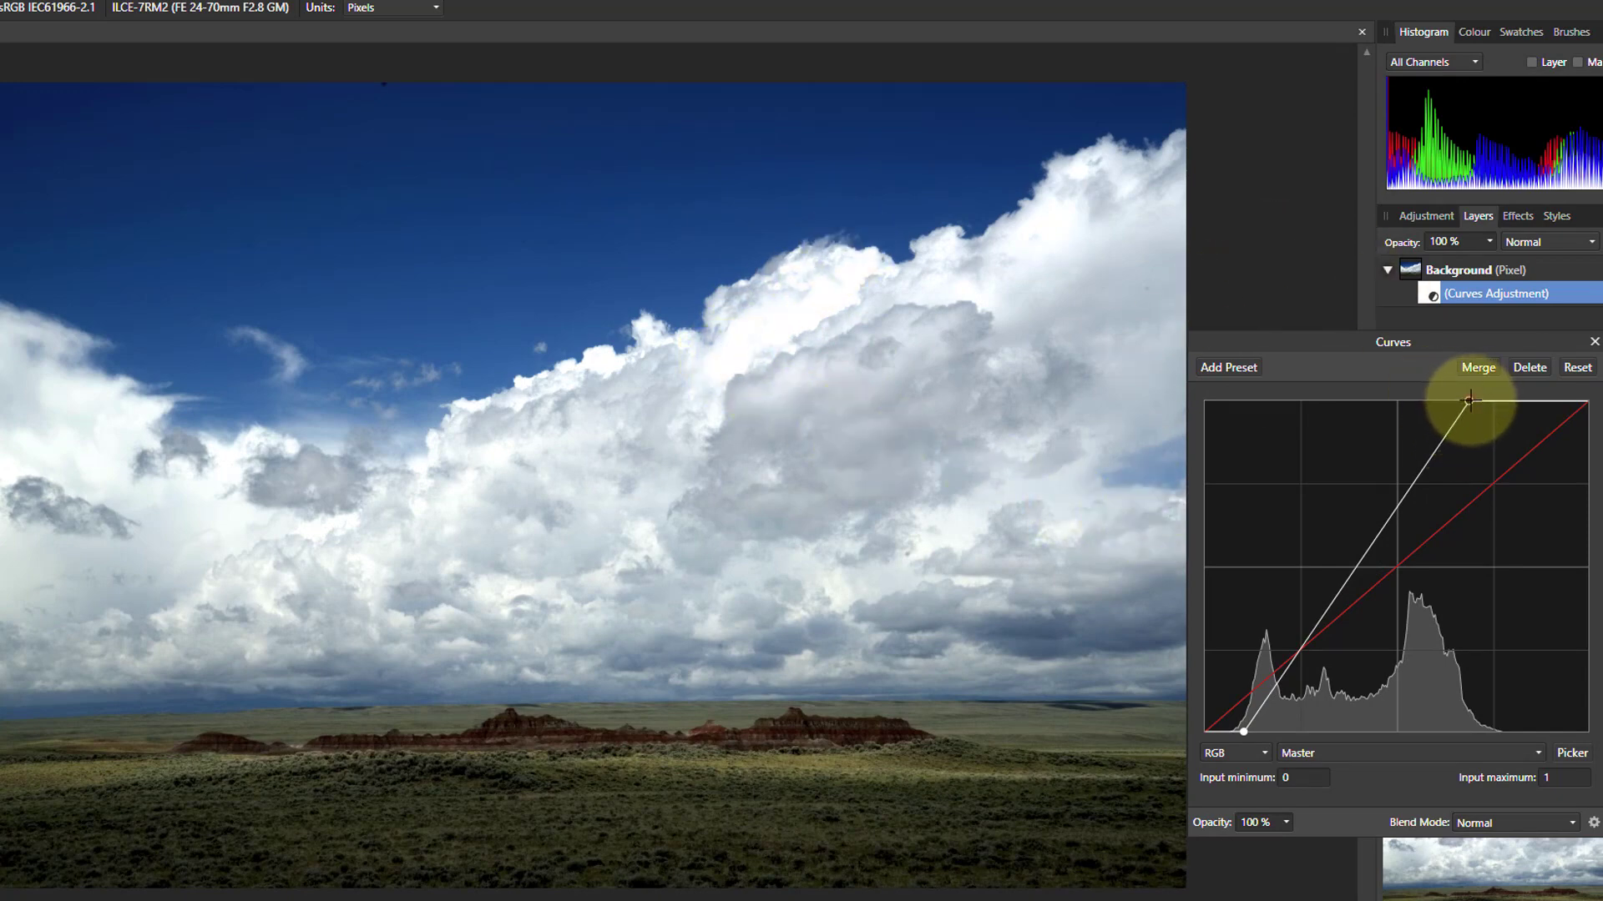
left_click_drag(1469, 401, 1514, 401)
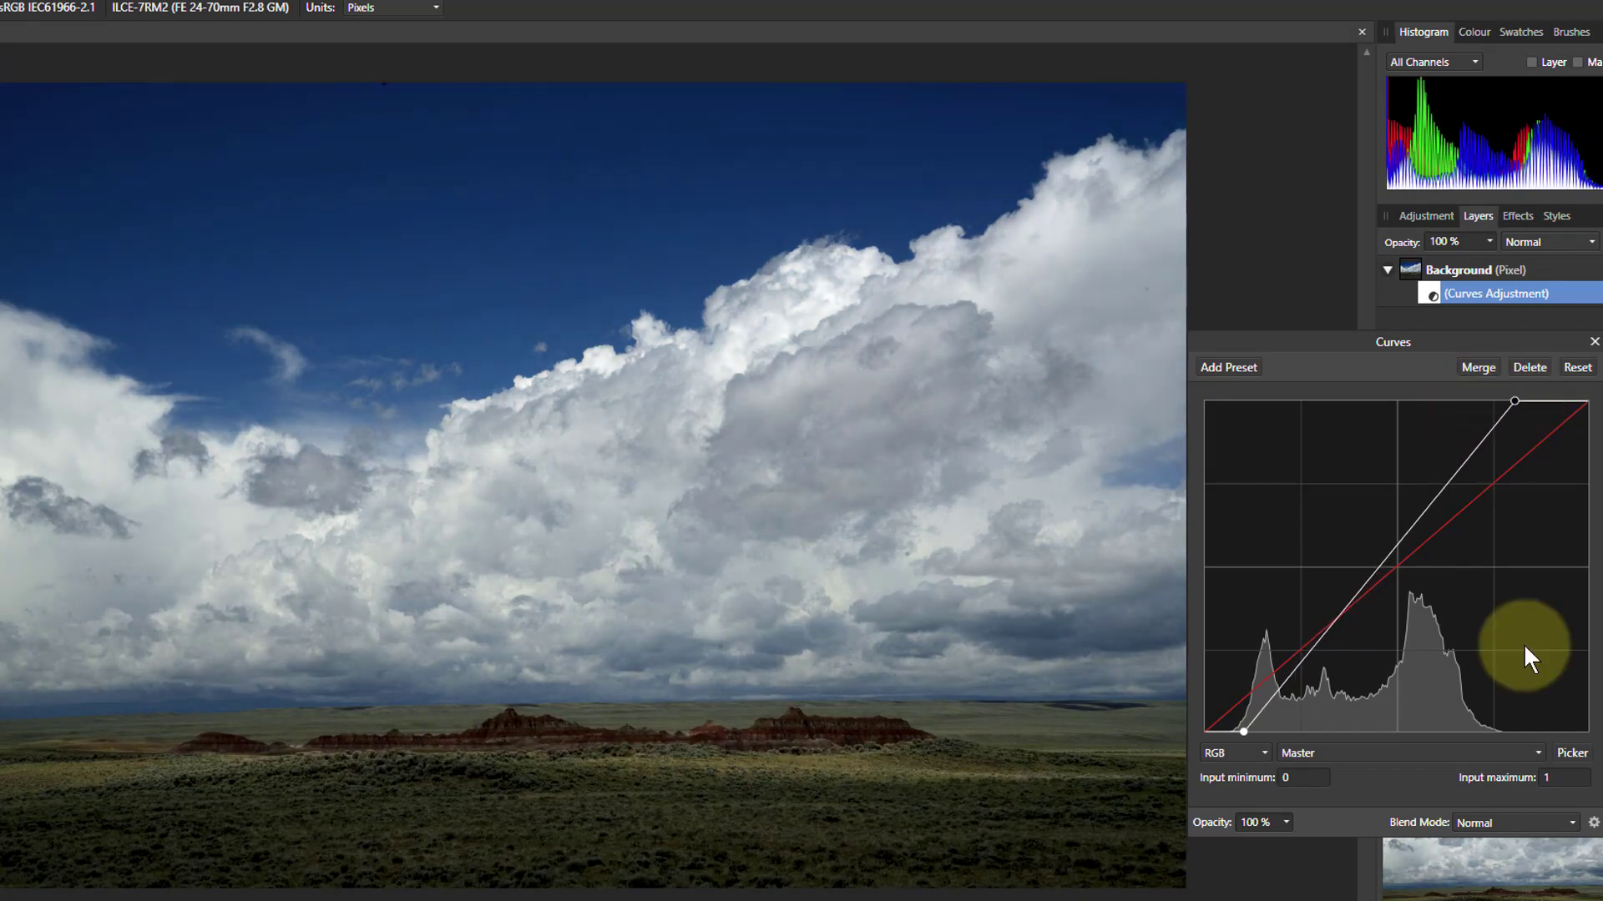
left_click(1243, 731)
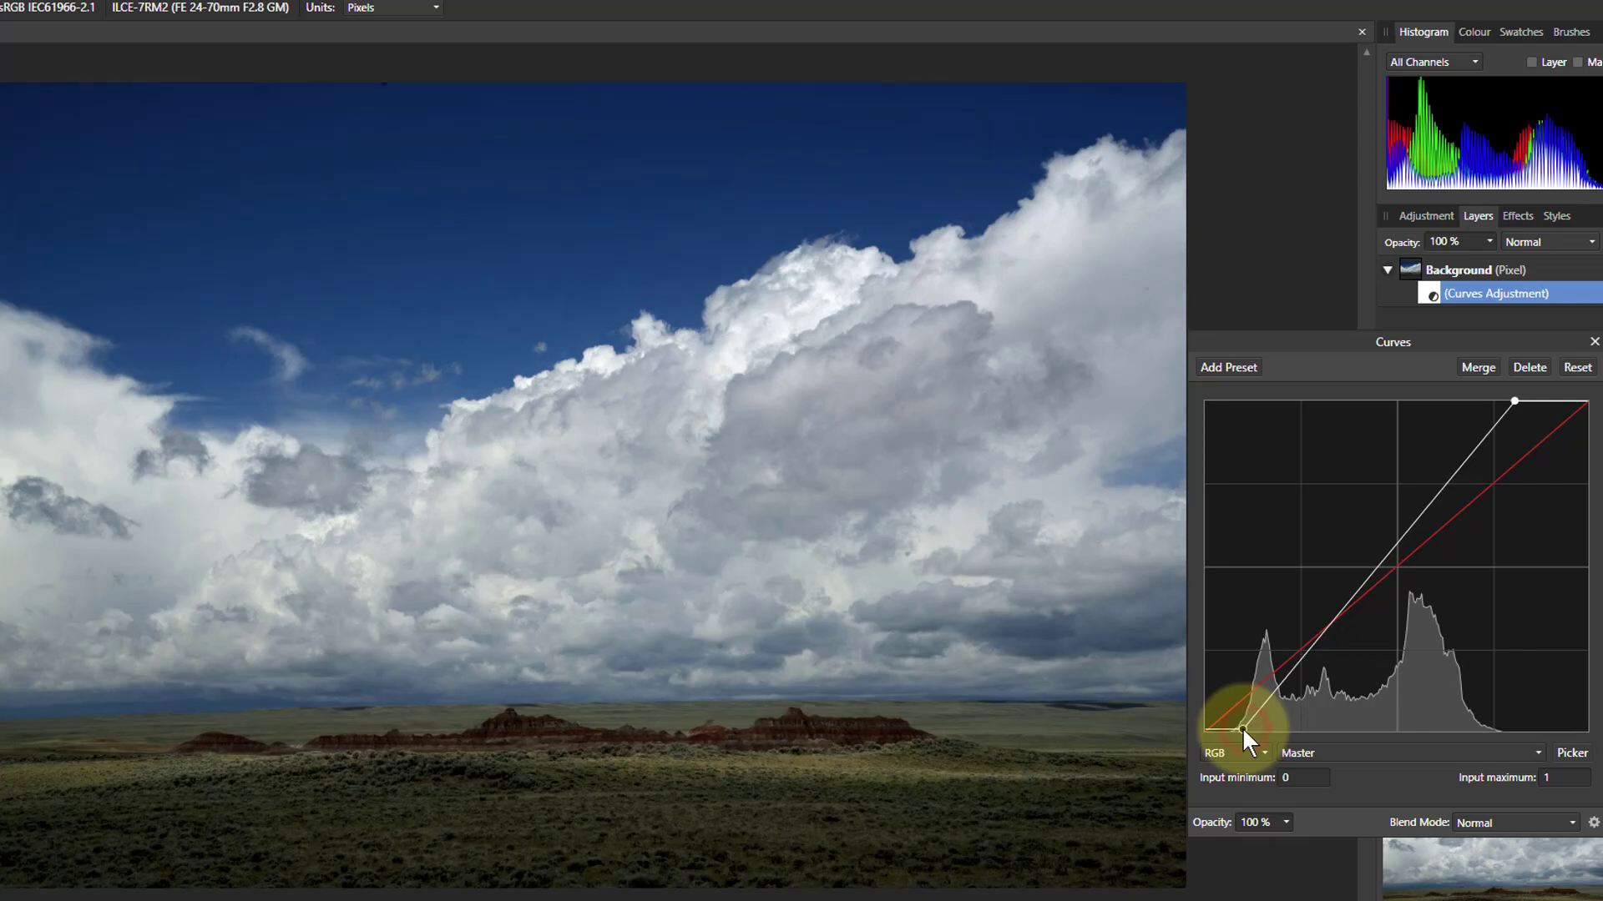
left_click_drag(1242, 728, 1237, 734)
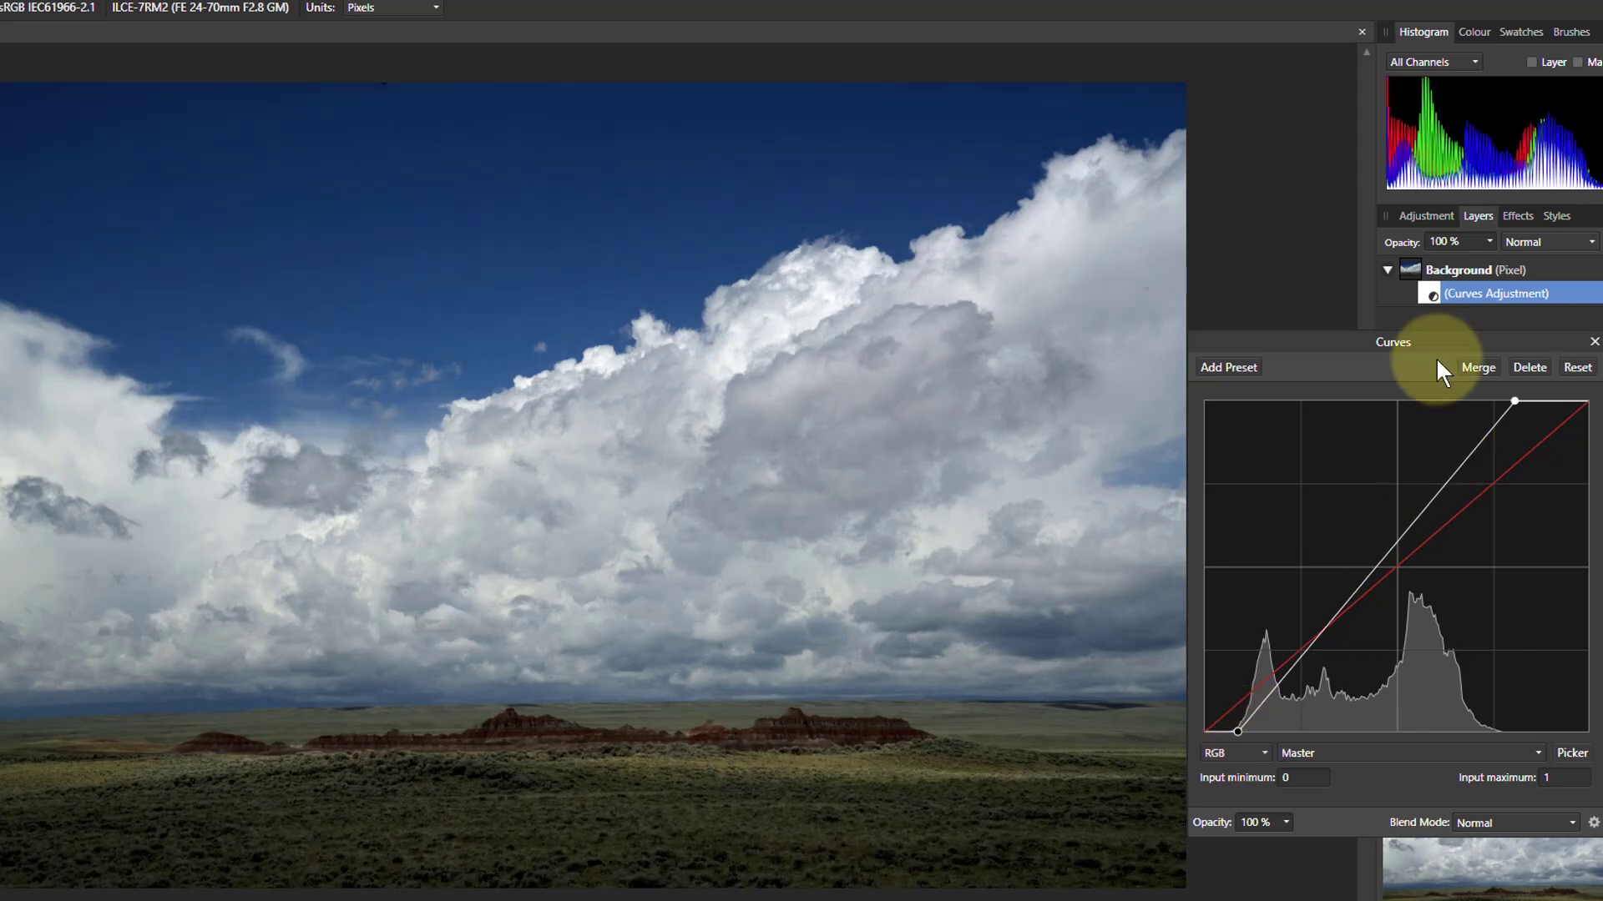
Step: From the Background layer, add a second Curves layer with black point raised and white point lowered
left_click(1444, 271)
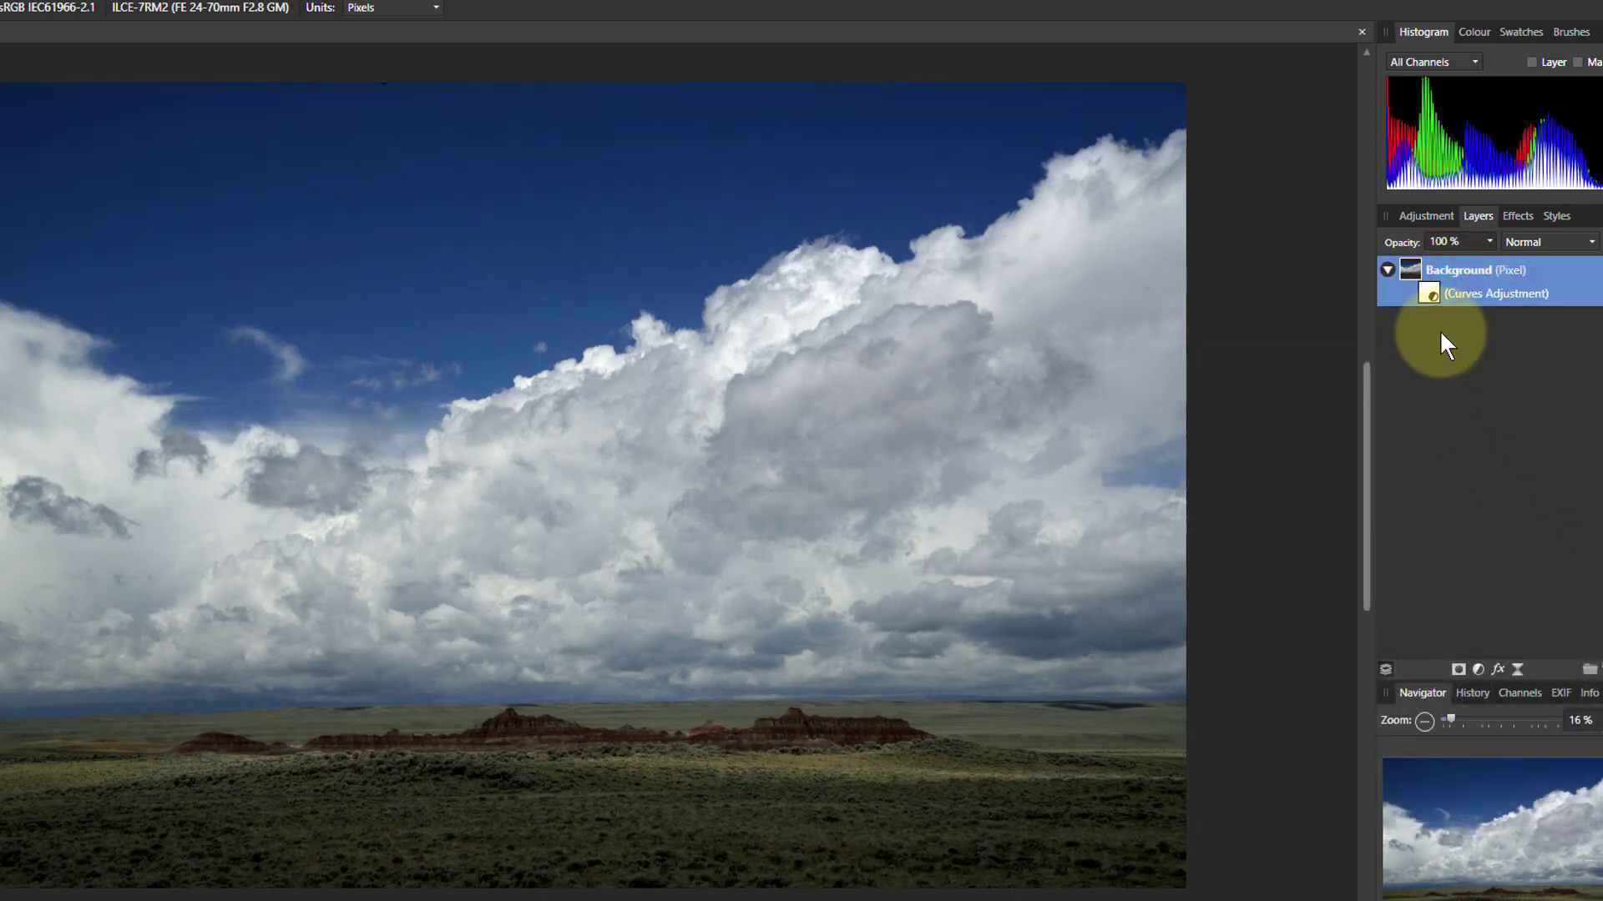
left_click(1475, 669)
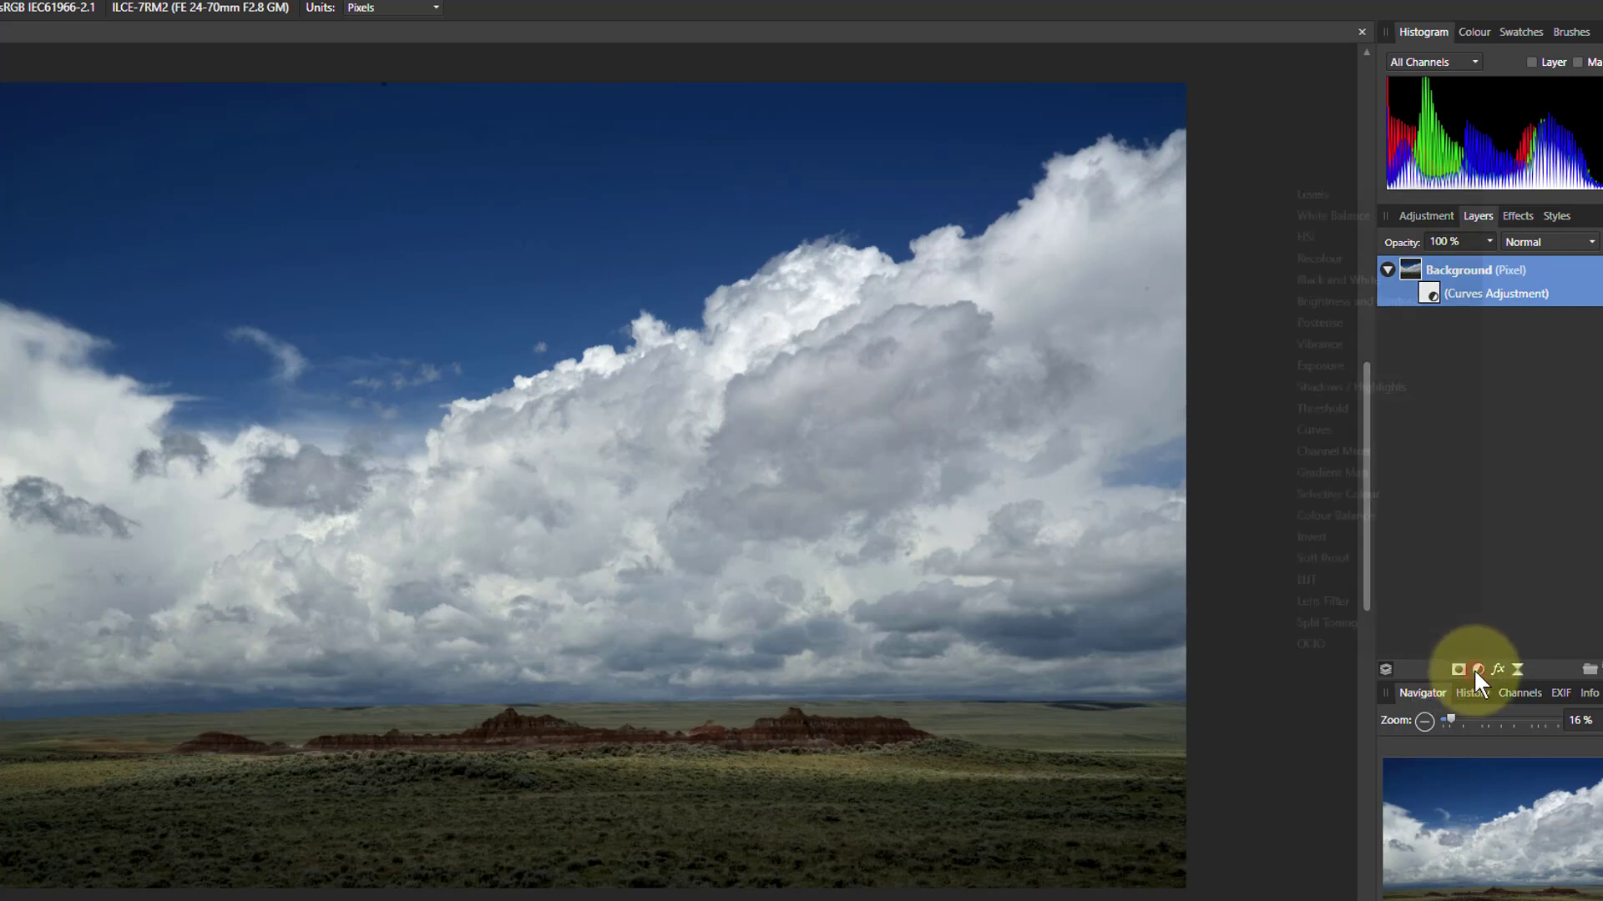
left_click(1345, 429)
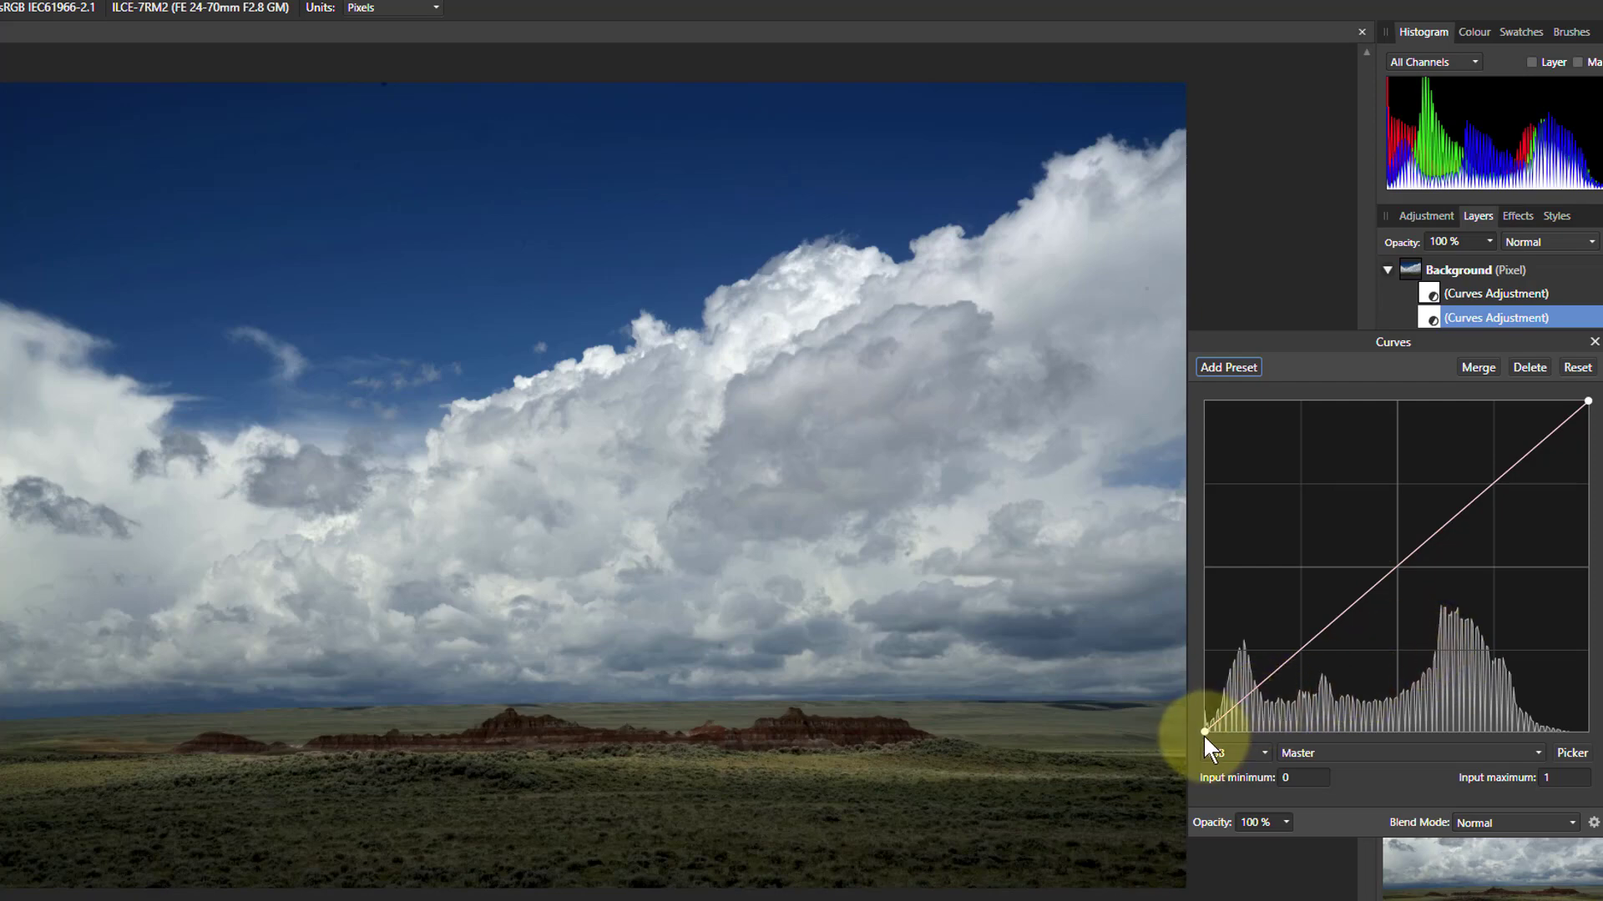
left_click_drag(1203, 732, 1194, 656)
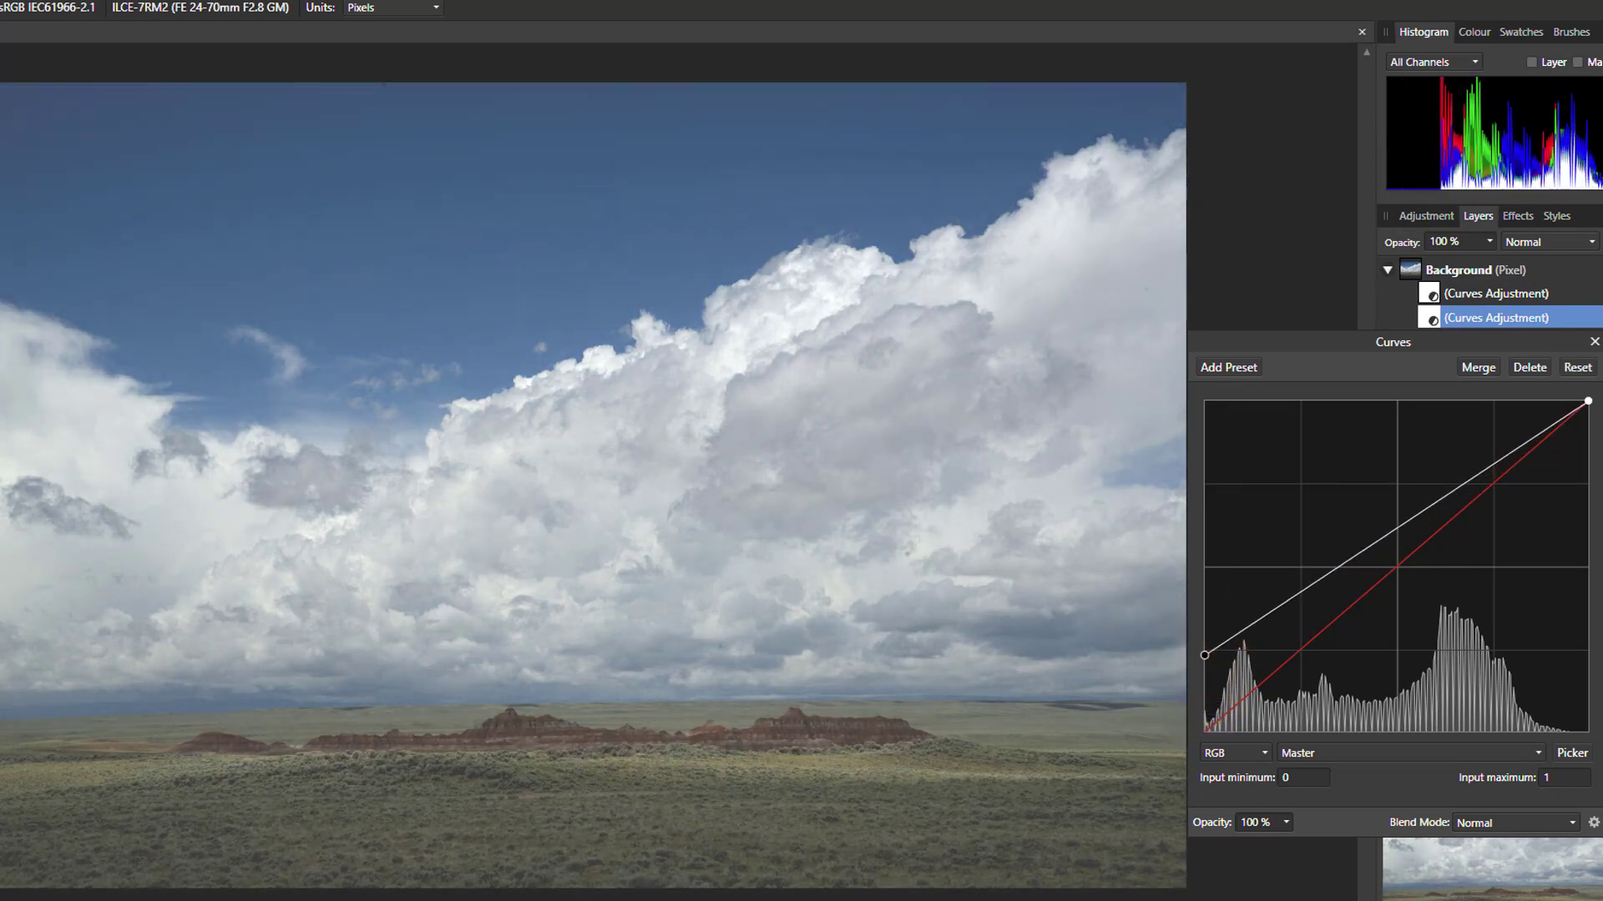
left_click_drag(1587, 402, 1587, 481)
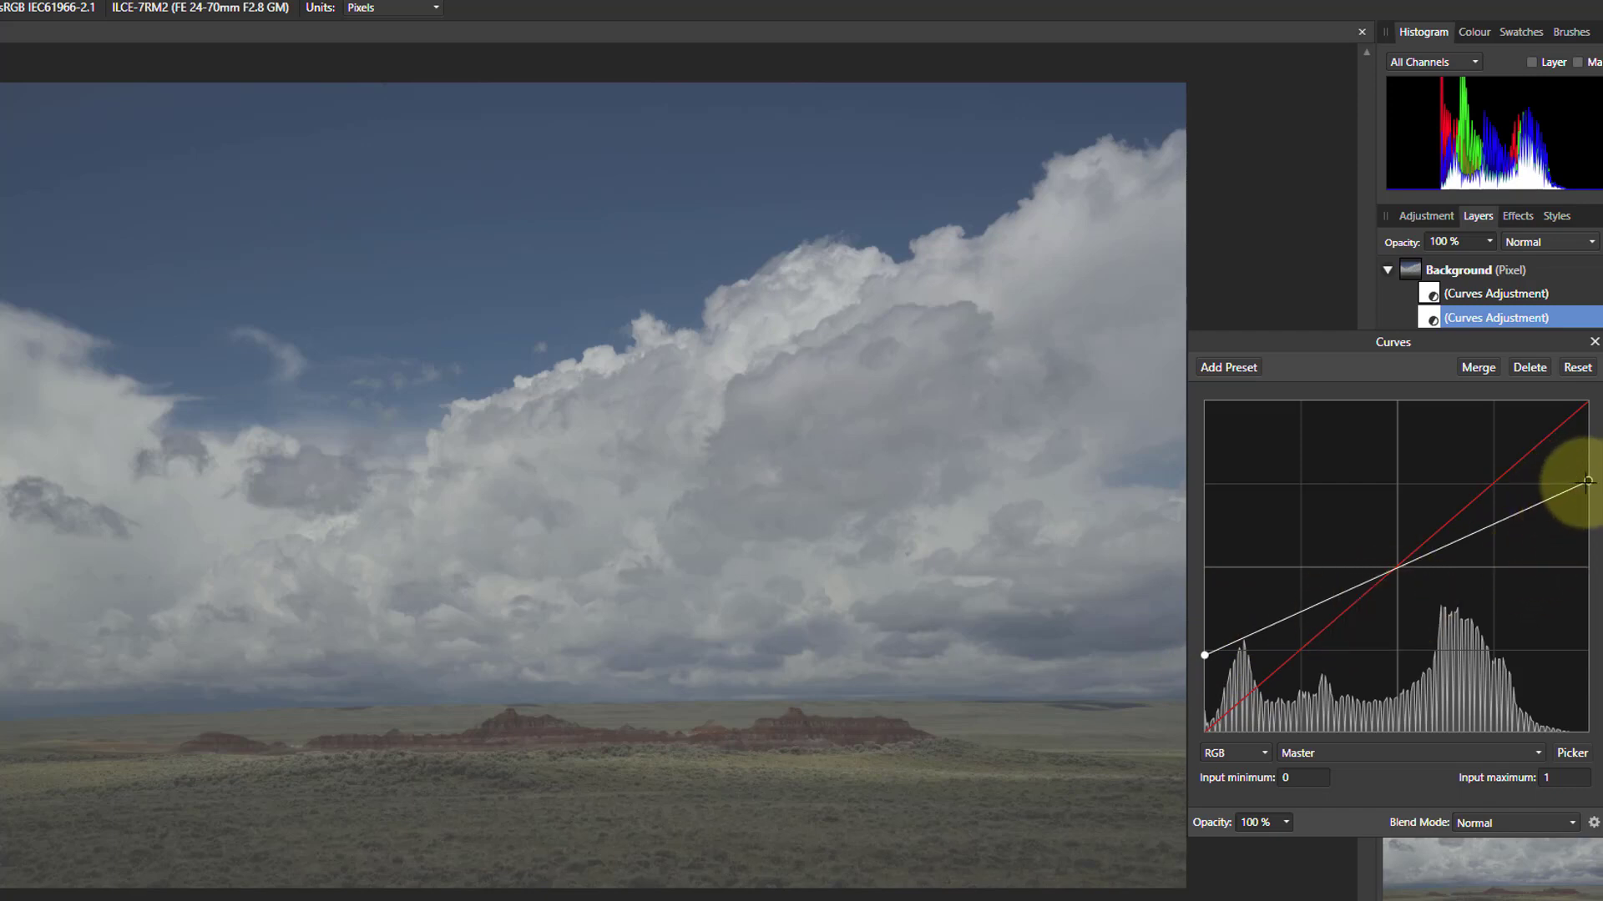
Step: Lower then partly restore the white point and raise the black point high, washing out the landscape
left_click_drag(1588, 482, 1587, 545)
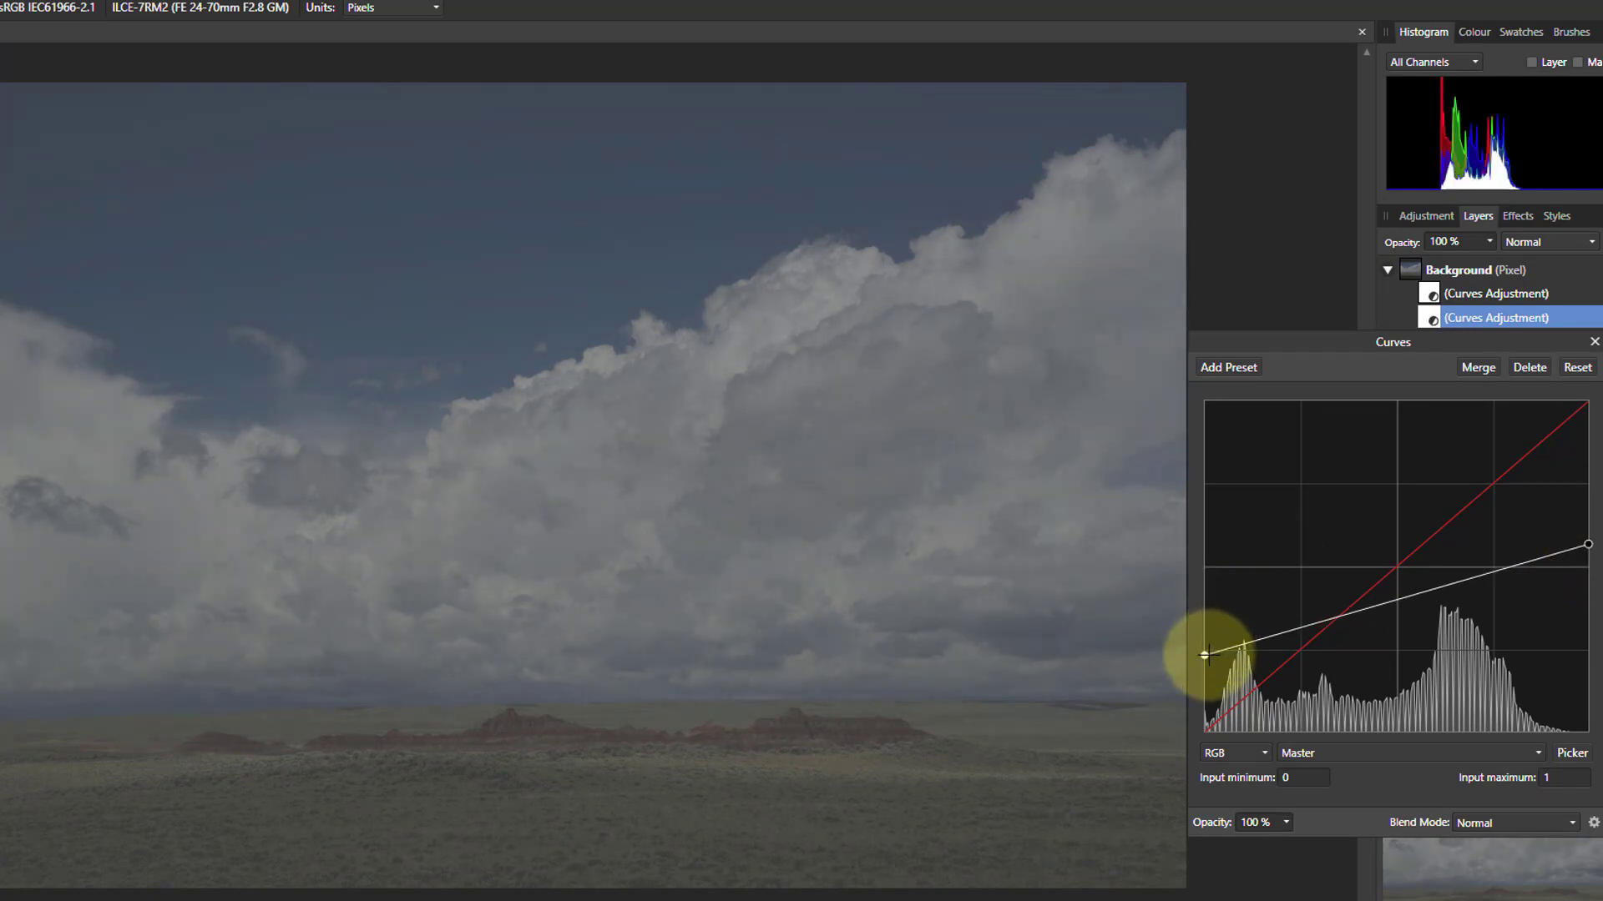
left_click_drag(1206, 654, 1182, 605)
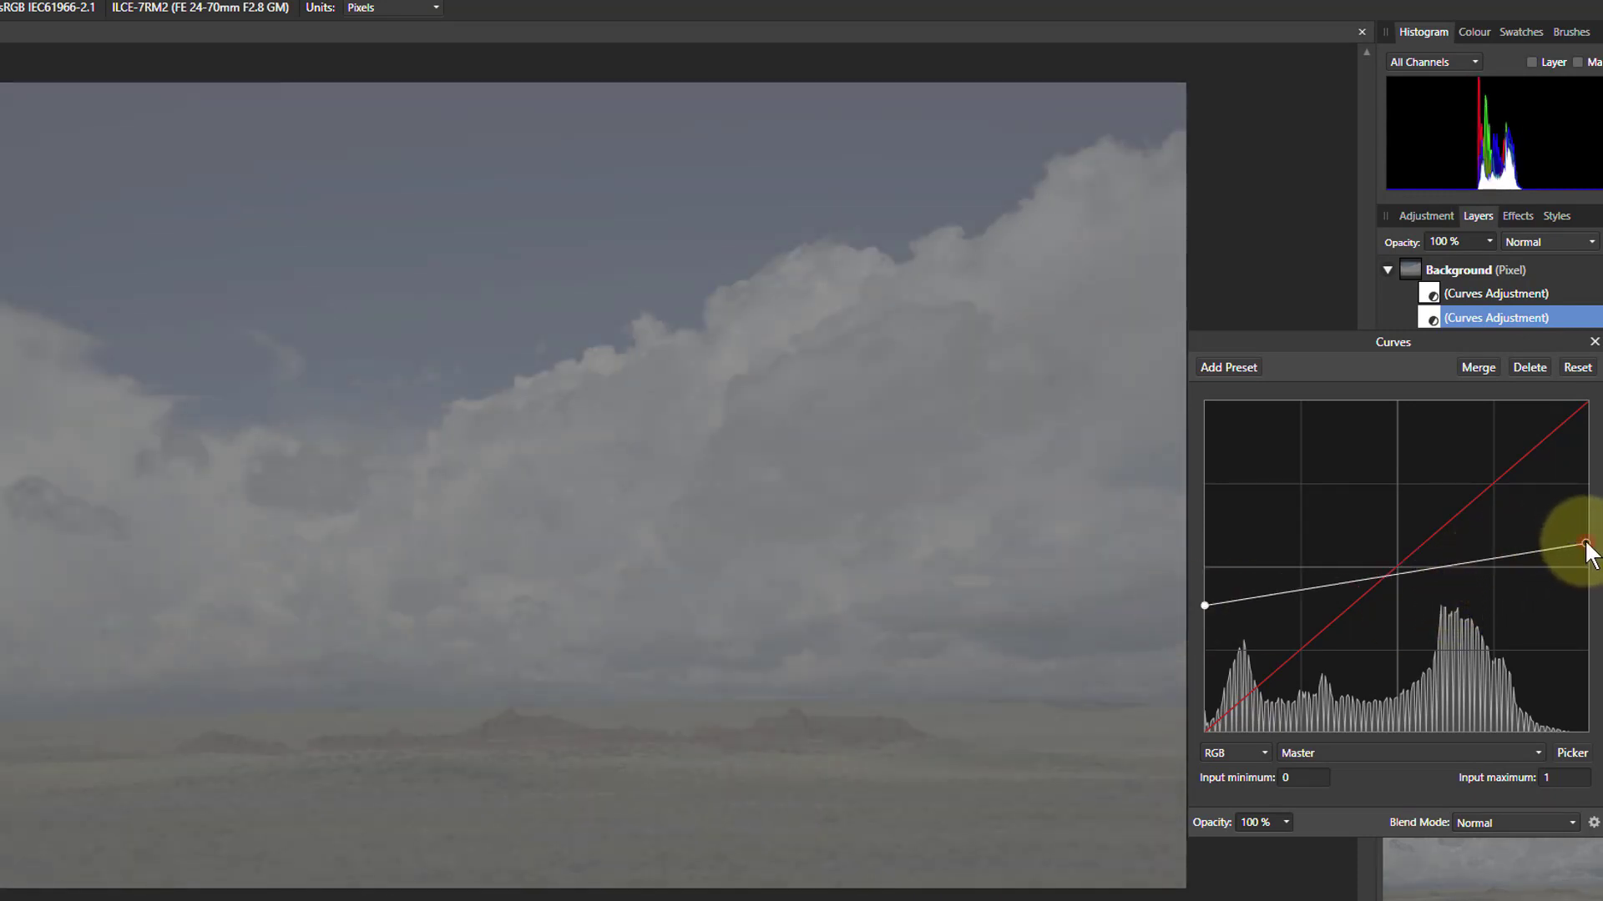
left_click_drag(1587, 544, 1588, 431)
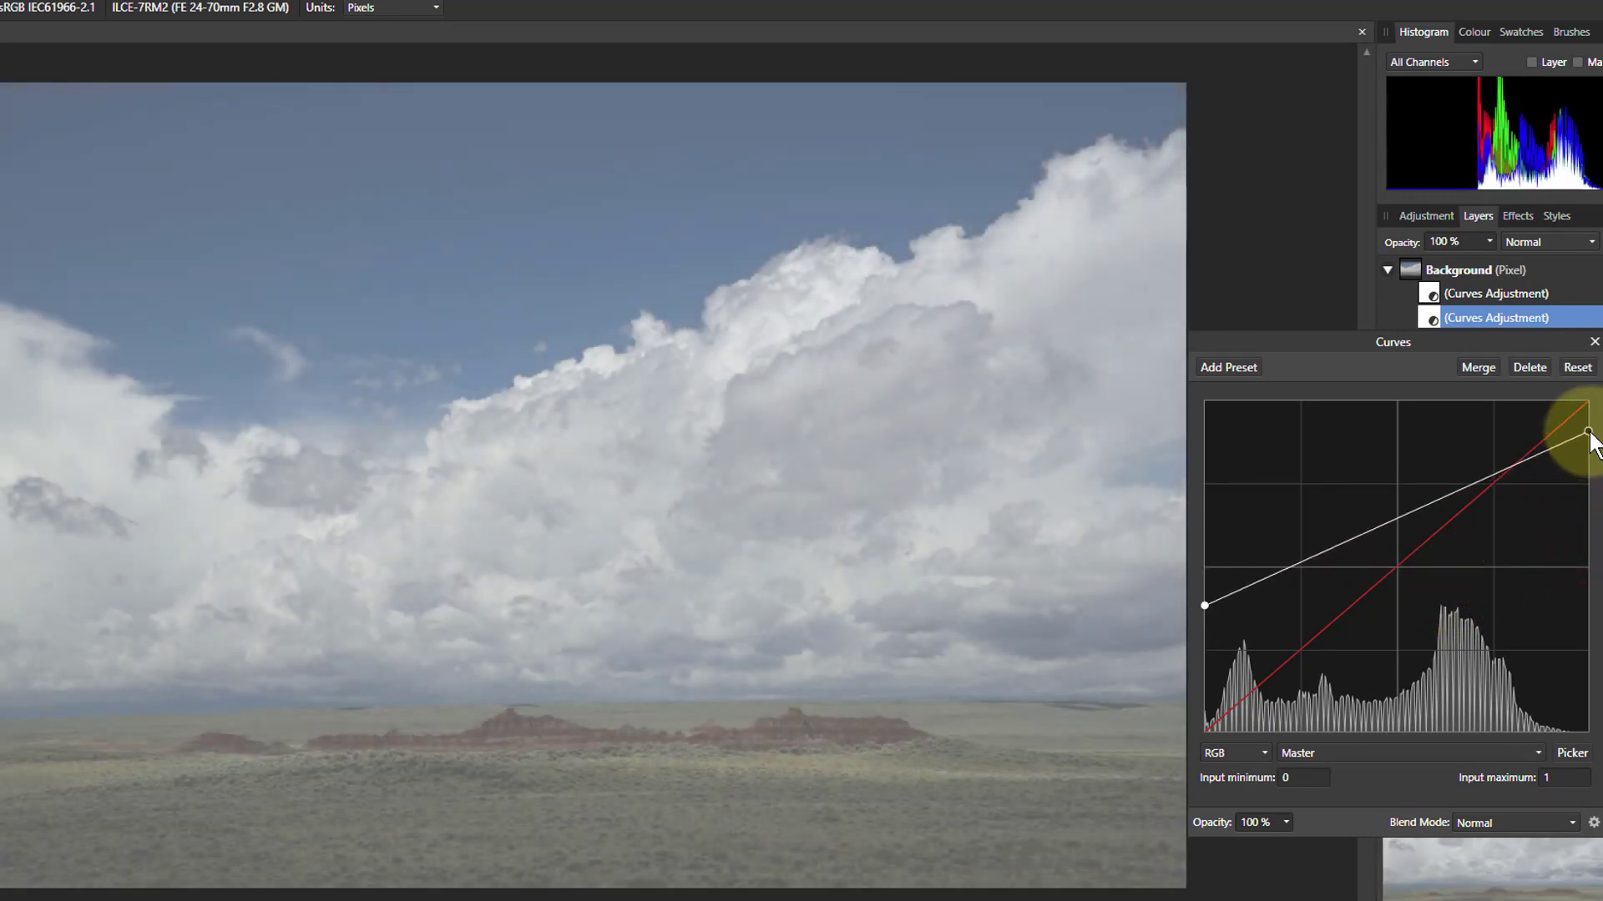
left_click_drag(1205, 605, 1187, 513)
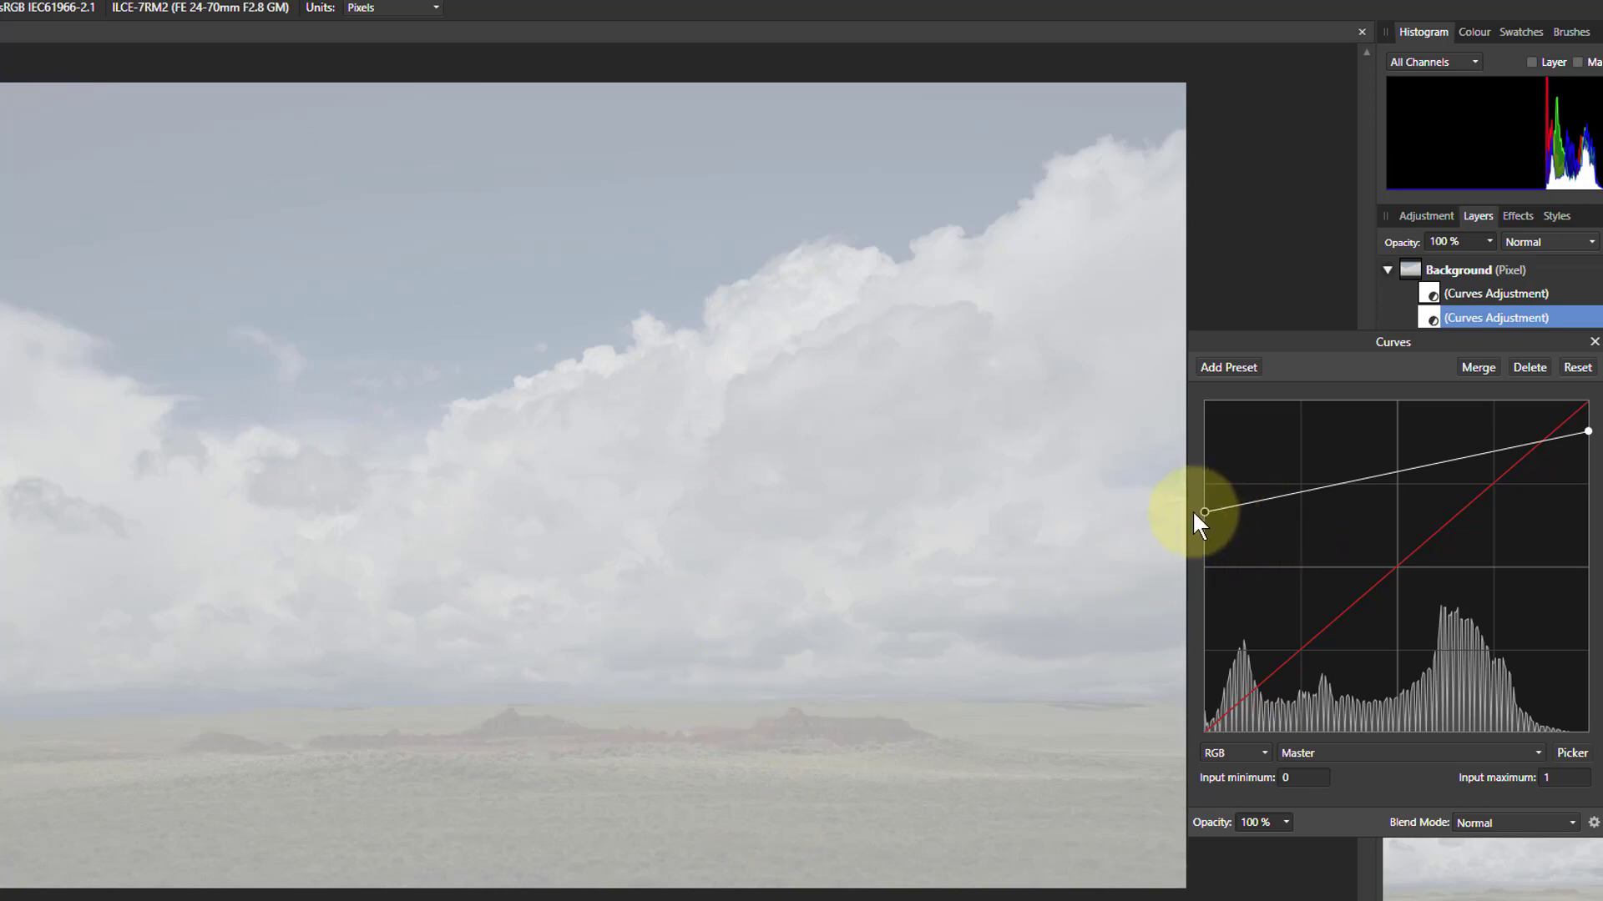
Step: Return the black point to bottom-left and white point to top-right, adding then removing a midtone point
left_click_drag(1204, 512, 1204, 735)
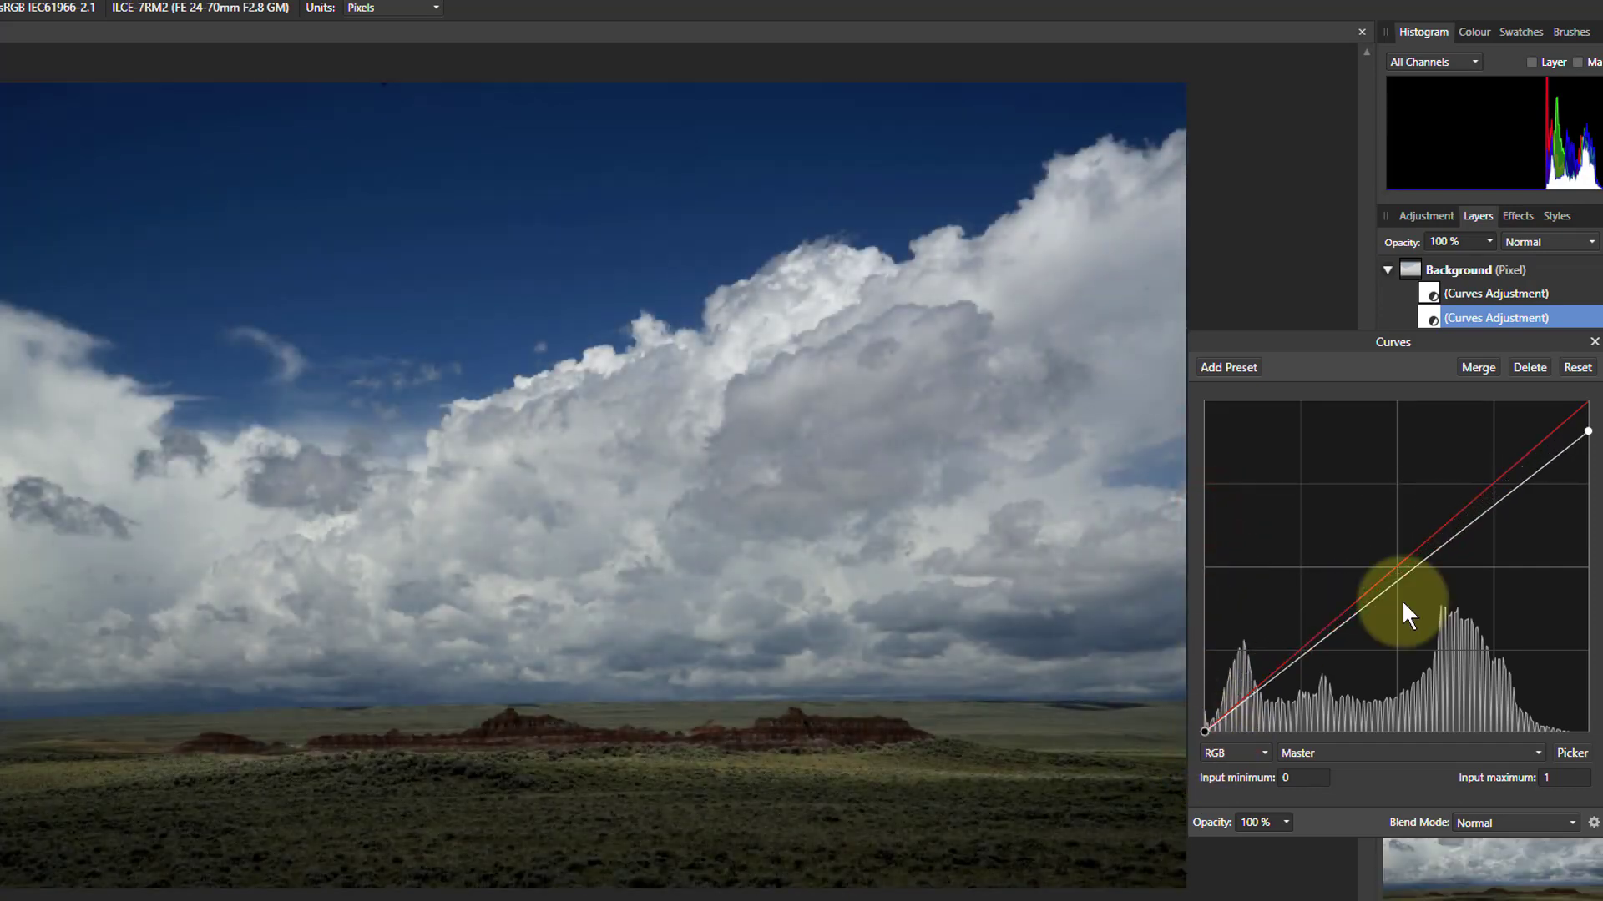
left_click_drag(1588, 431, 1588, 402)
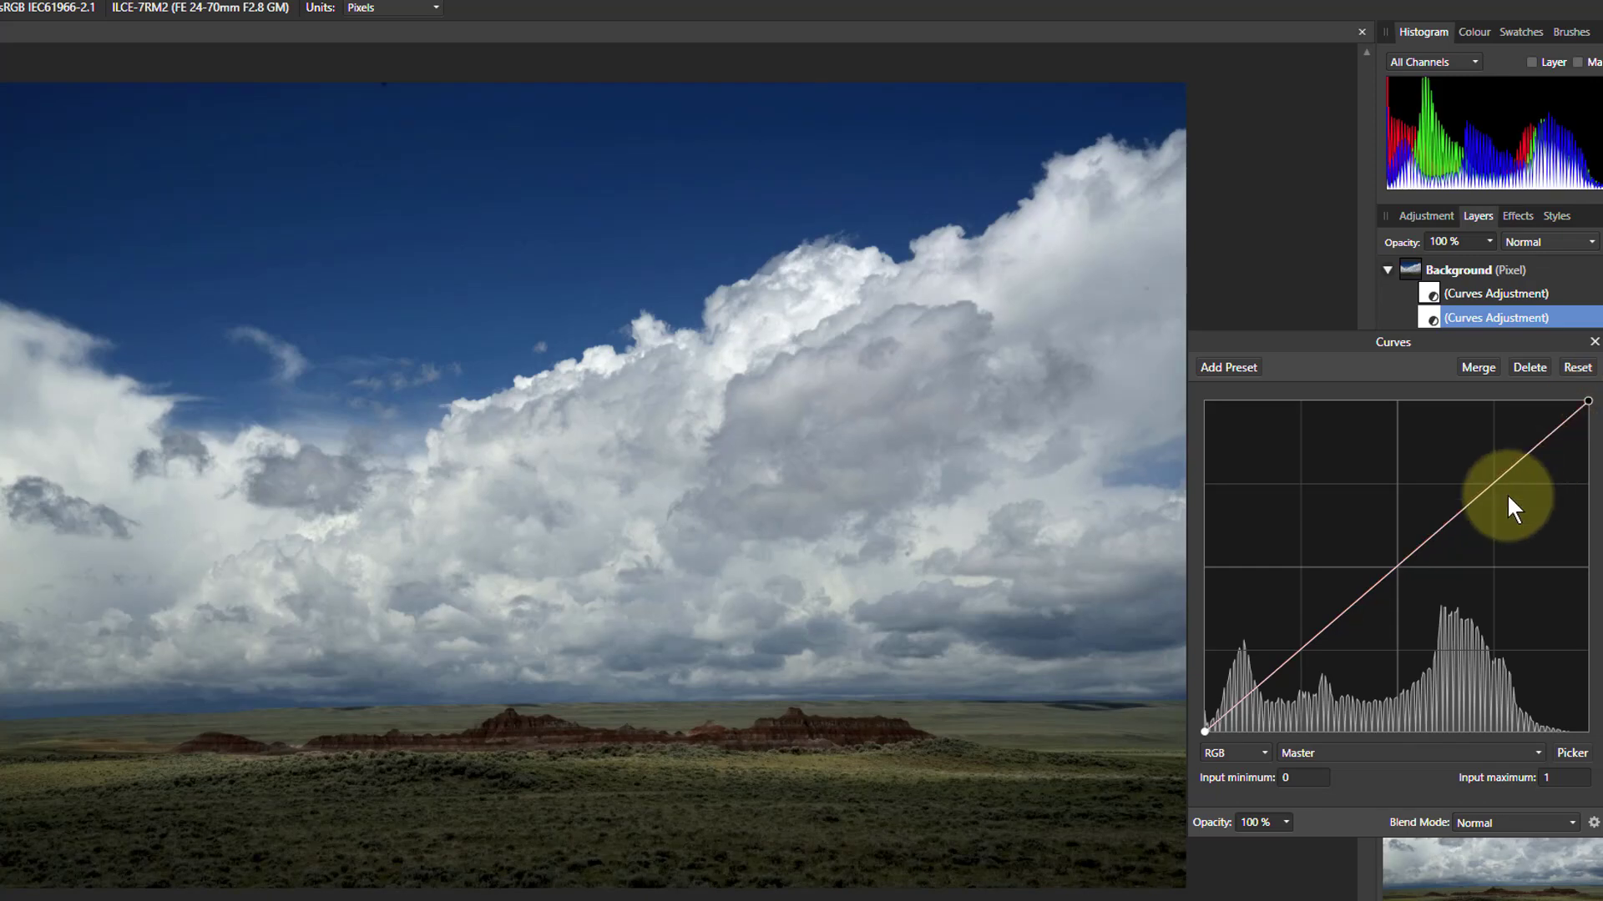
mouse_move(1440, 530)
left_mouse_down()
mouse_move(1414, 509)
mouse_move(1449, 538)
left_mouse_up()
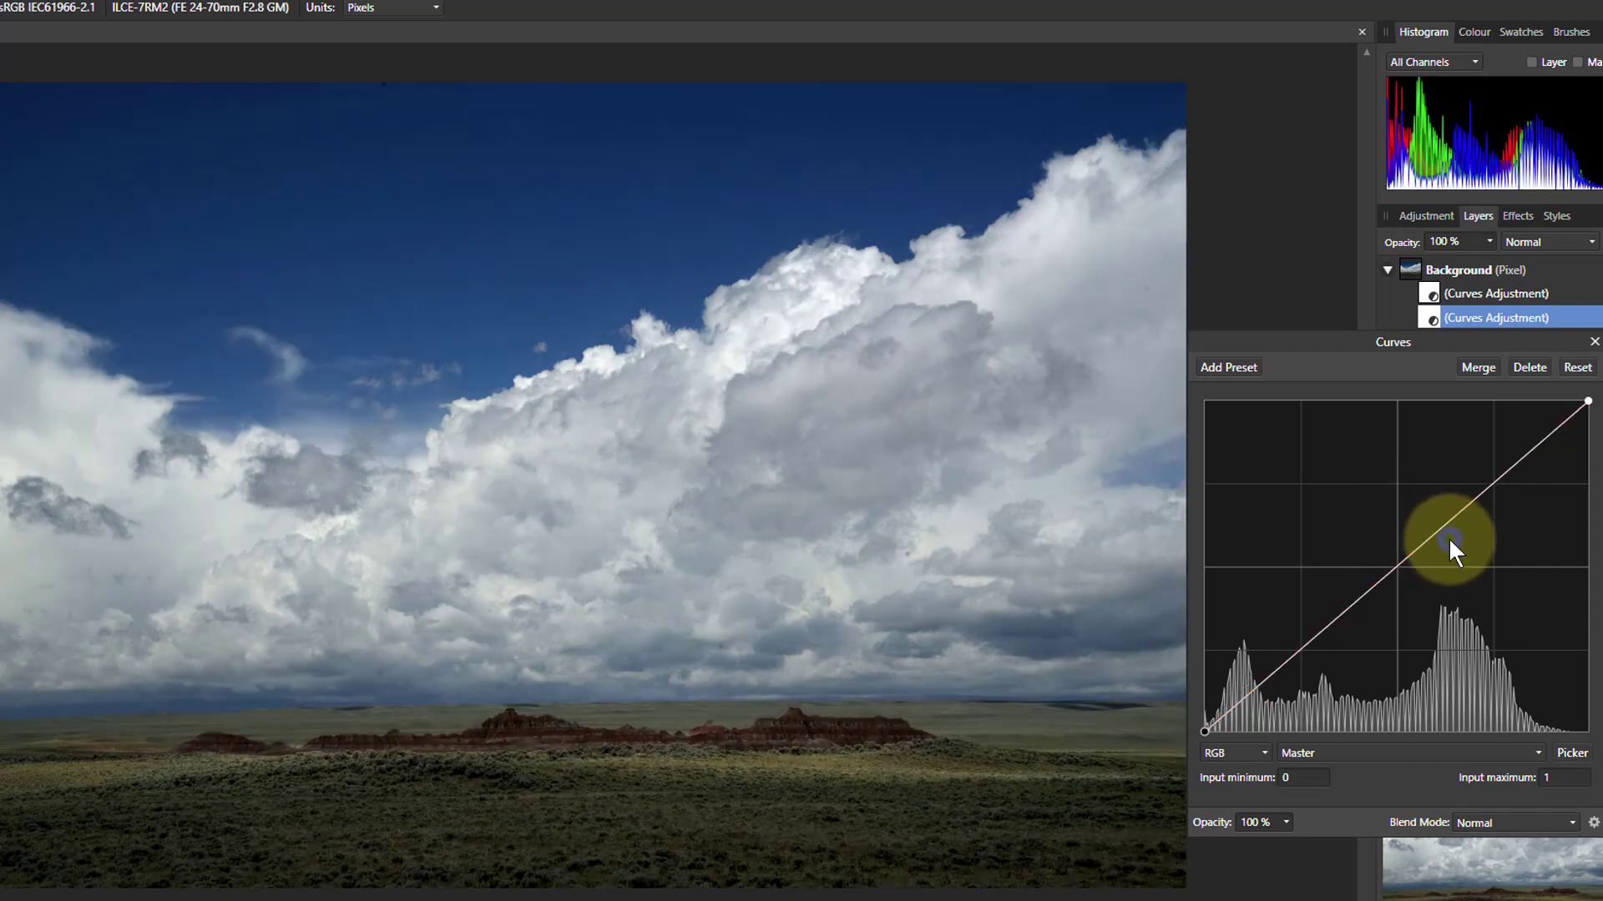
left_click(1274, 687)
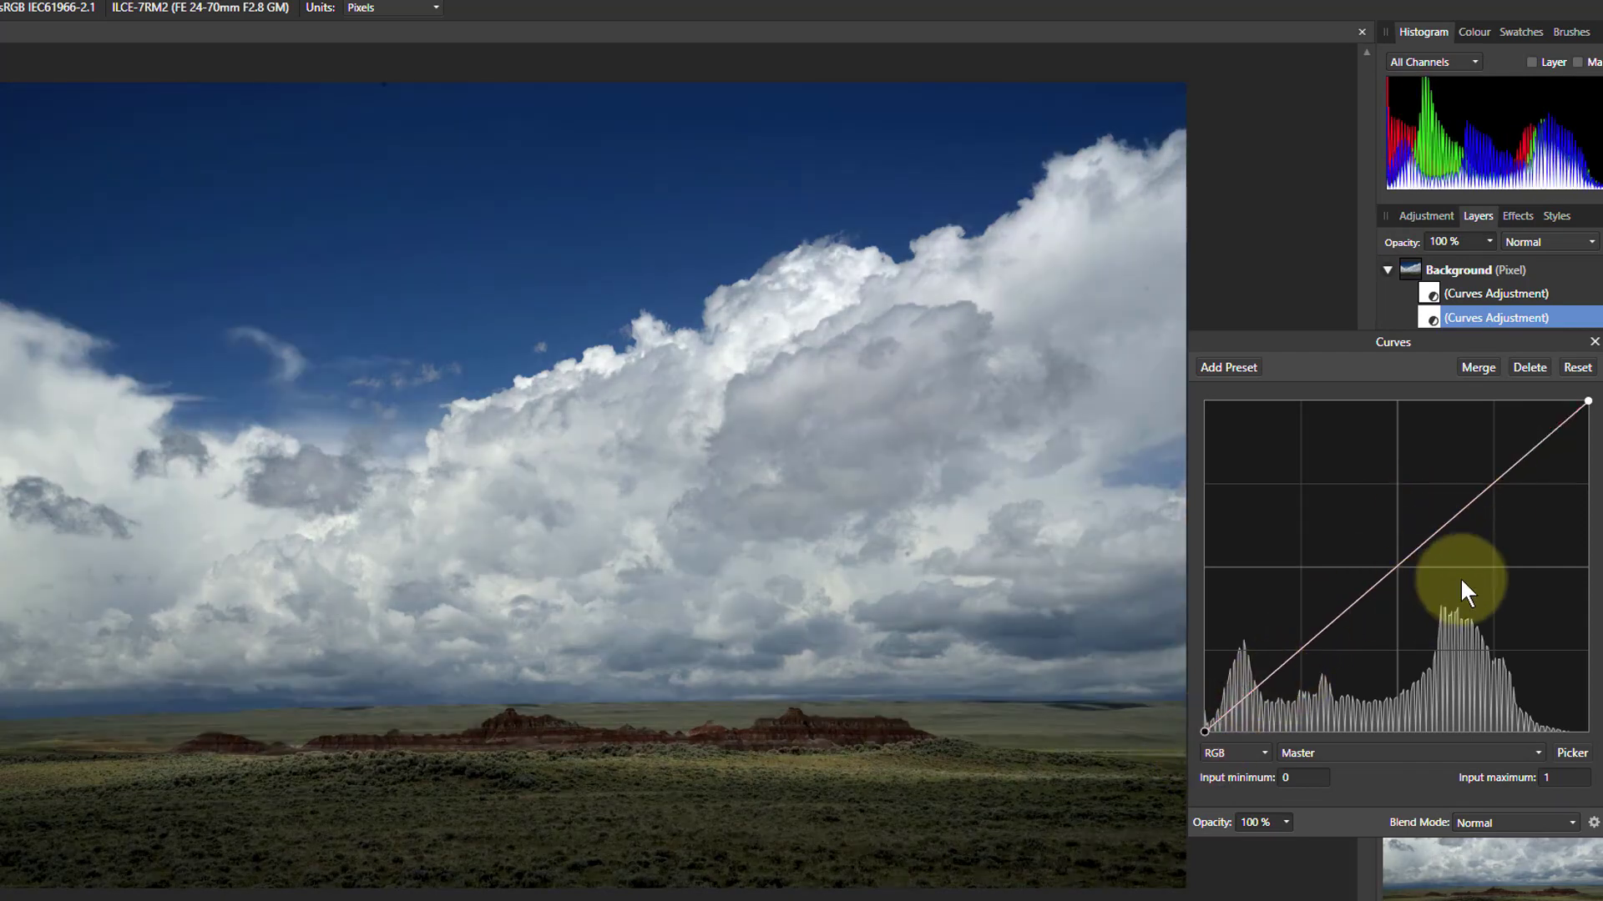